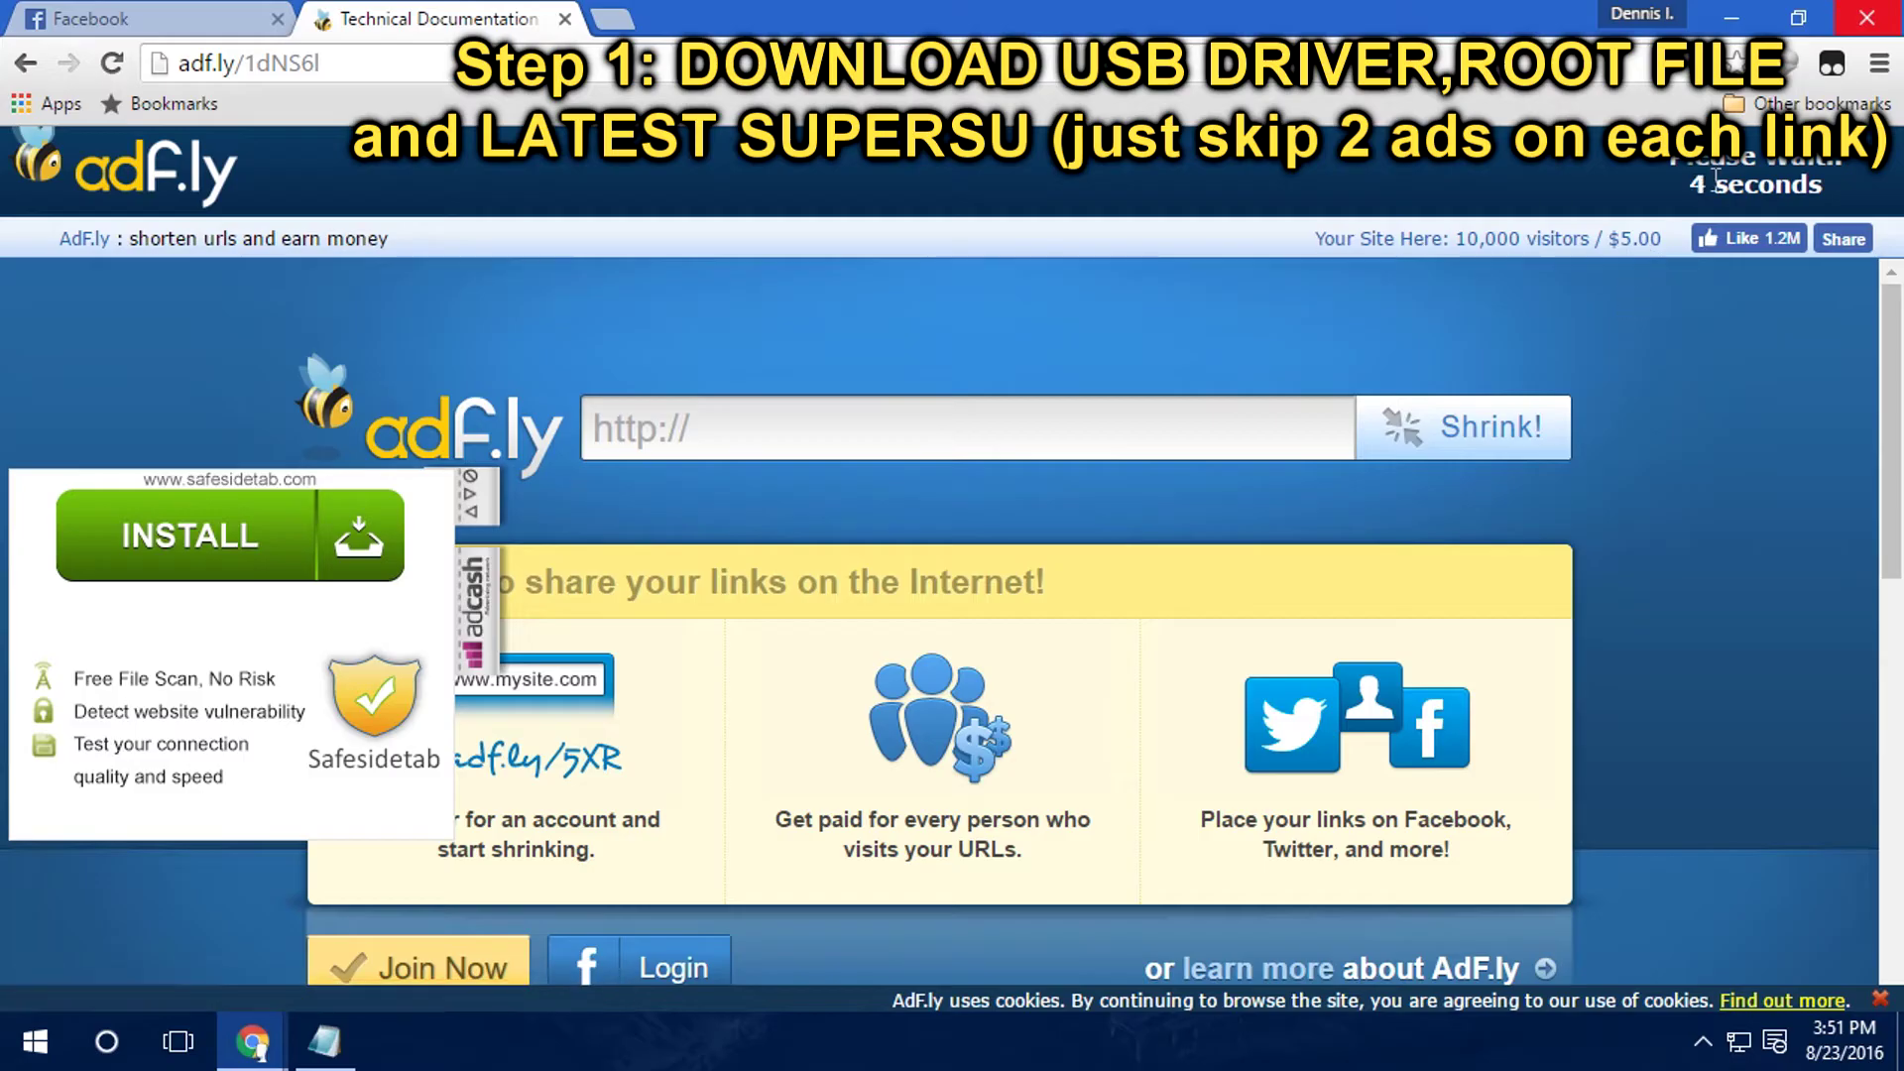
Skip the ad, download SAMSUNG_USB_Driver_for_Mobile_Phones.zip from the Samsung Developers page, and close that page
click(1688, 194)
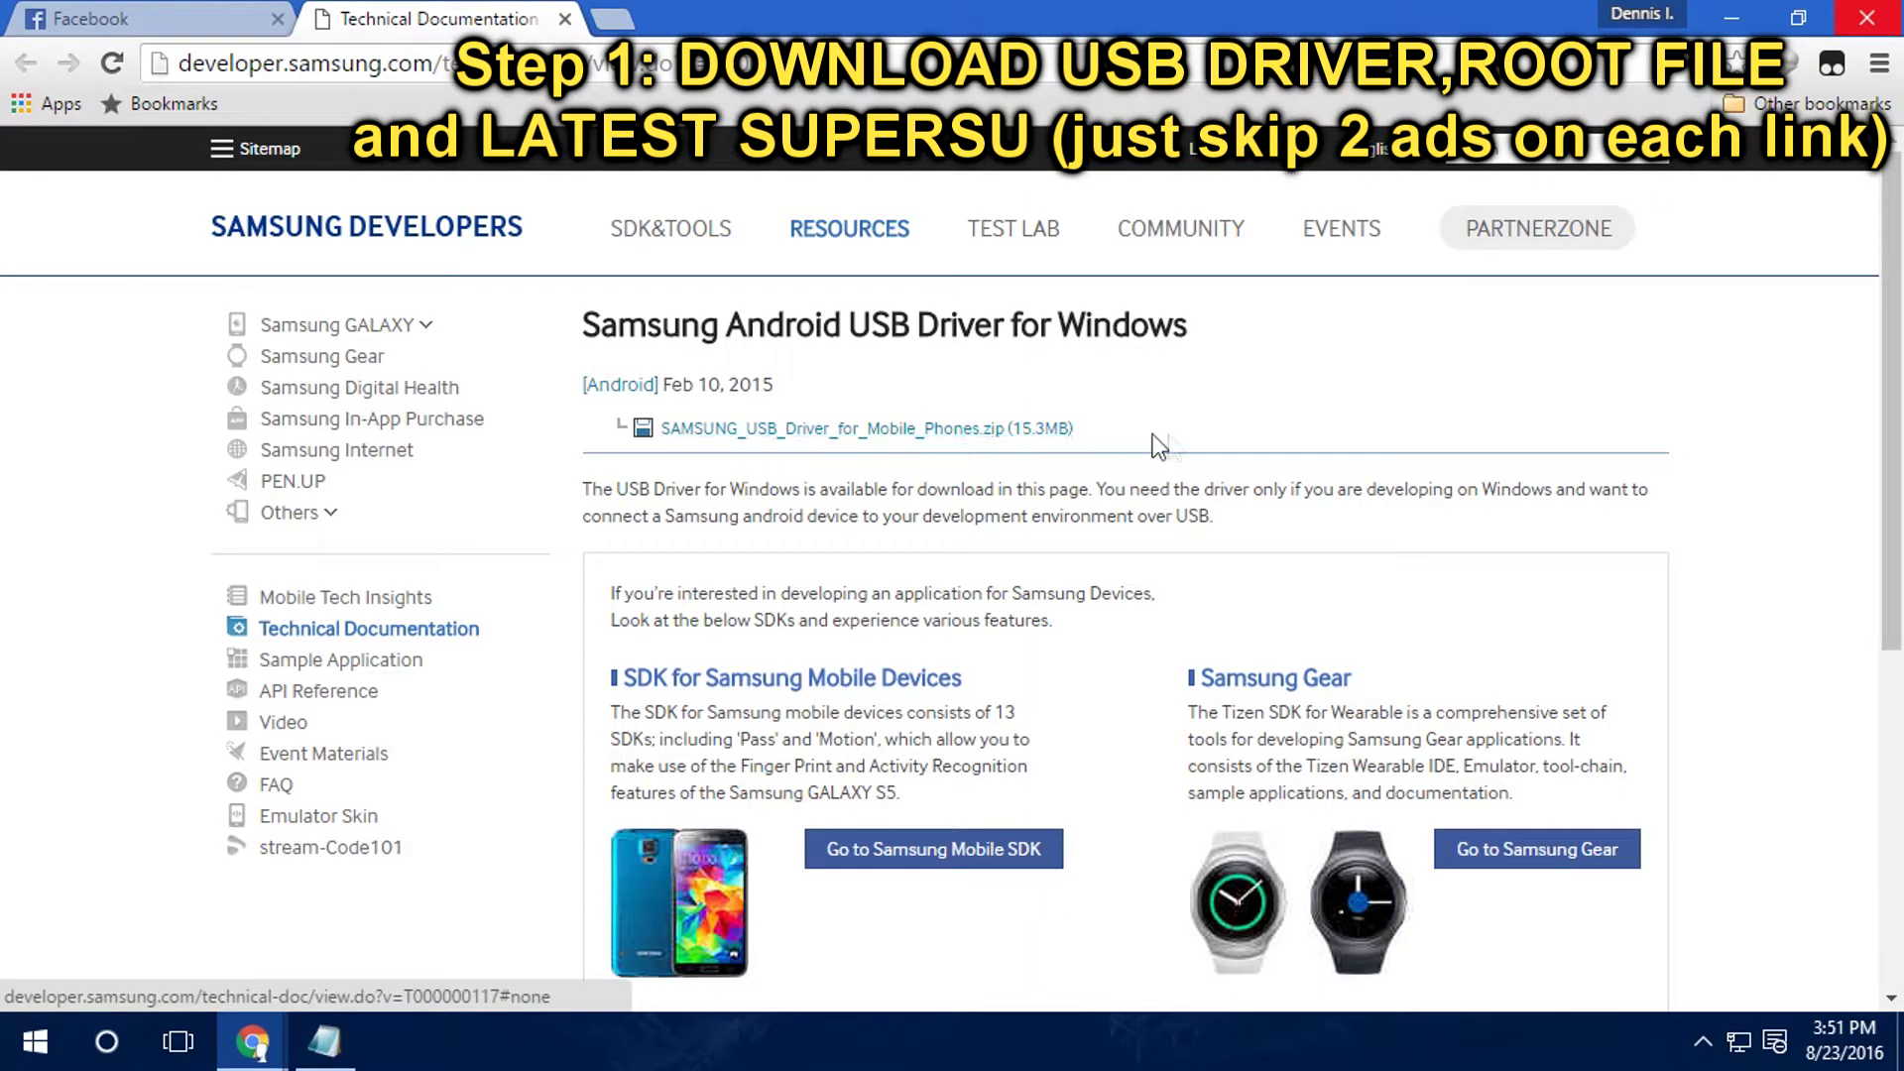
drag(1169, 437, 693, 427)
click(893, 428)
click(565, 19)
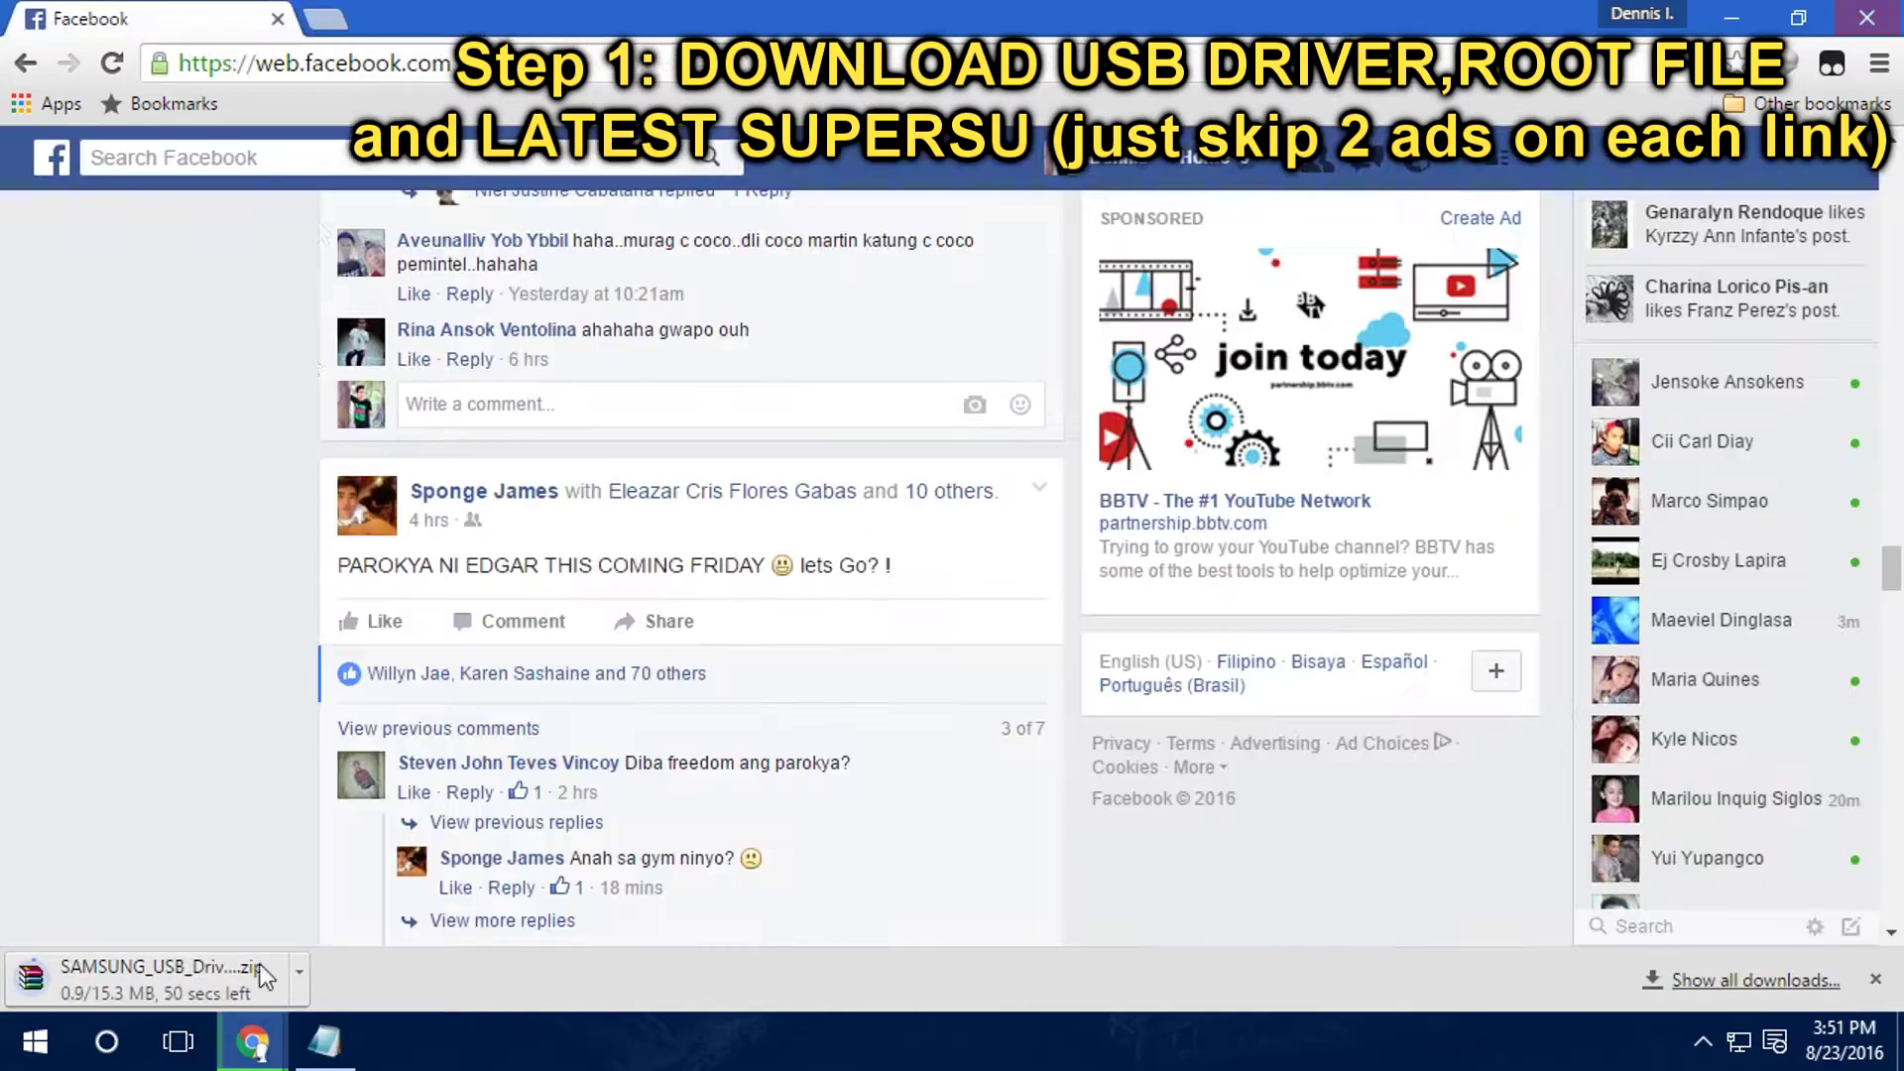
click(319, 19)
click(325, 1041)
drag(310, 226, 57, 226)
key(ctrl+c)
key(alt+Tab)
key(ctrl+v)
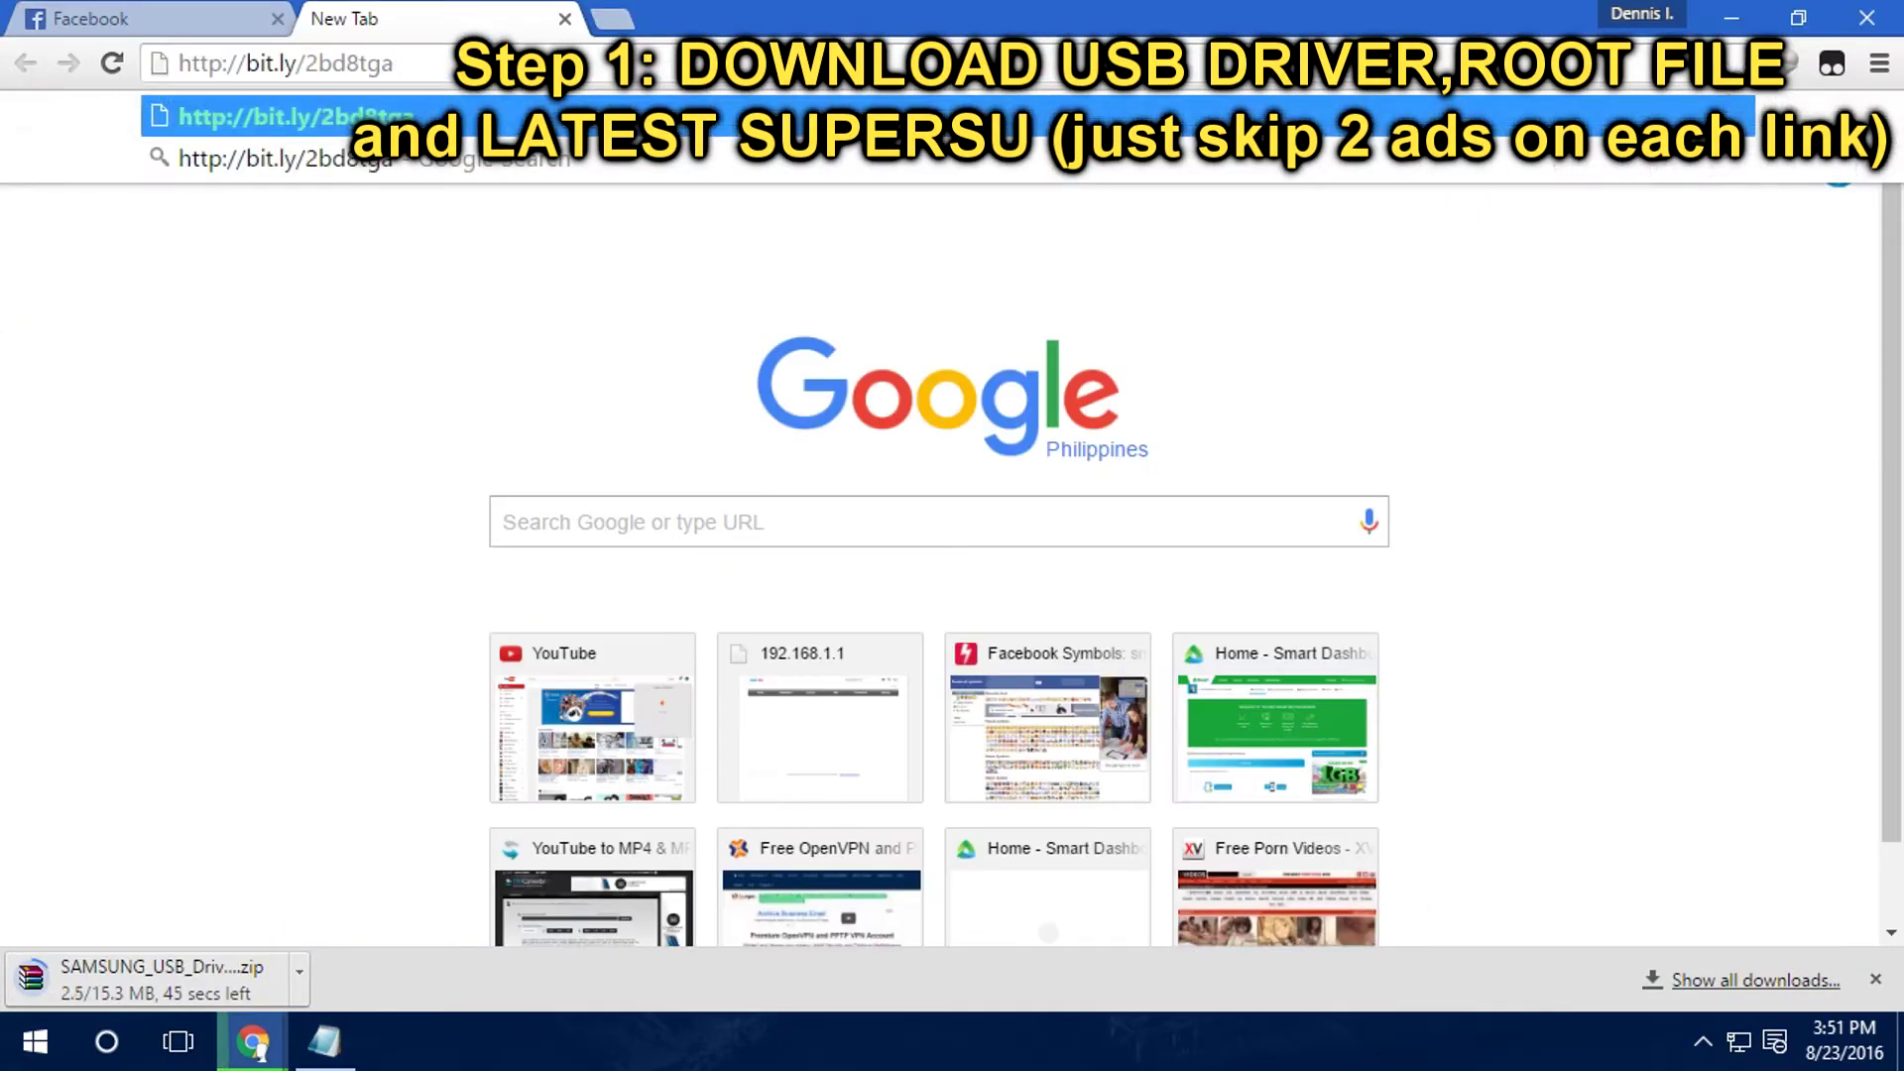
key(Return)
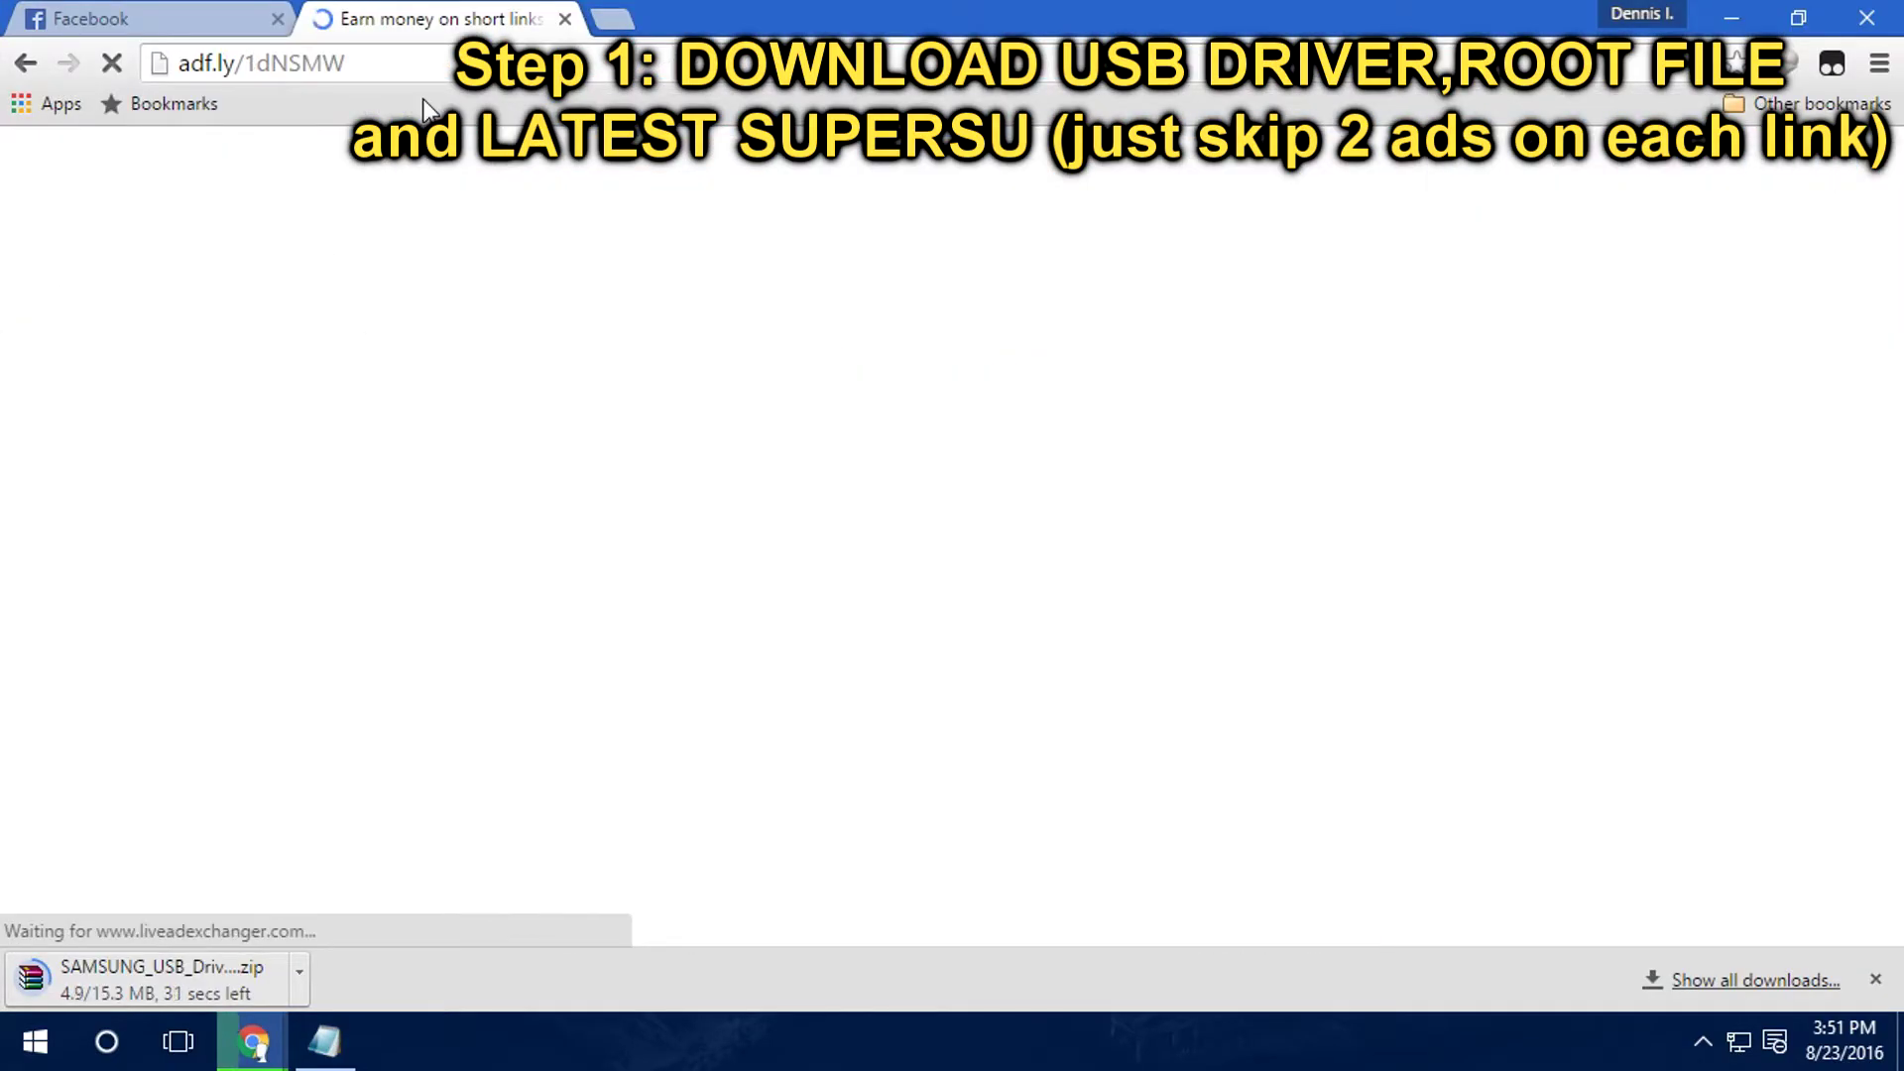
Copy the SuperSU link from the notes, open it in another new tab, and return to the root file tab
key(alt+Tab)
drag(287, 294, 57, 294)
key(ctrl+c)
key(alt+Tab)
key(ctrl+t)
key(ctrl+v)
key(Return)
click(486, 12)
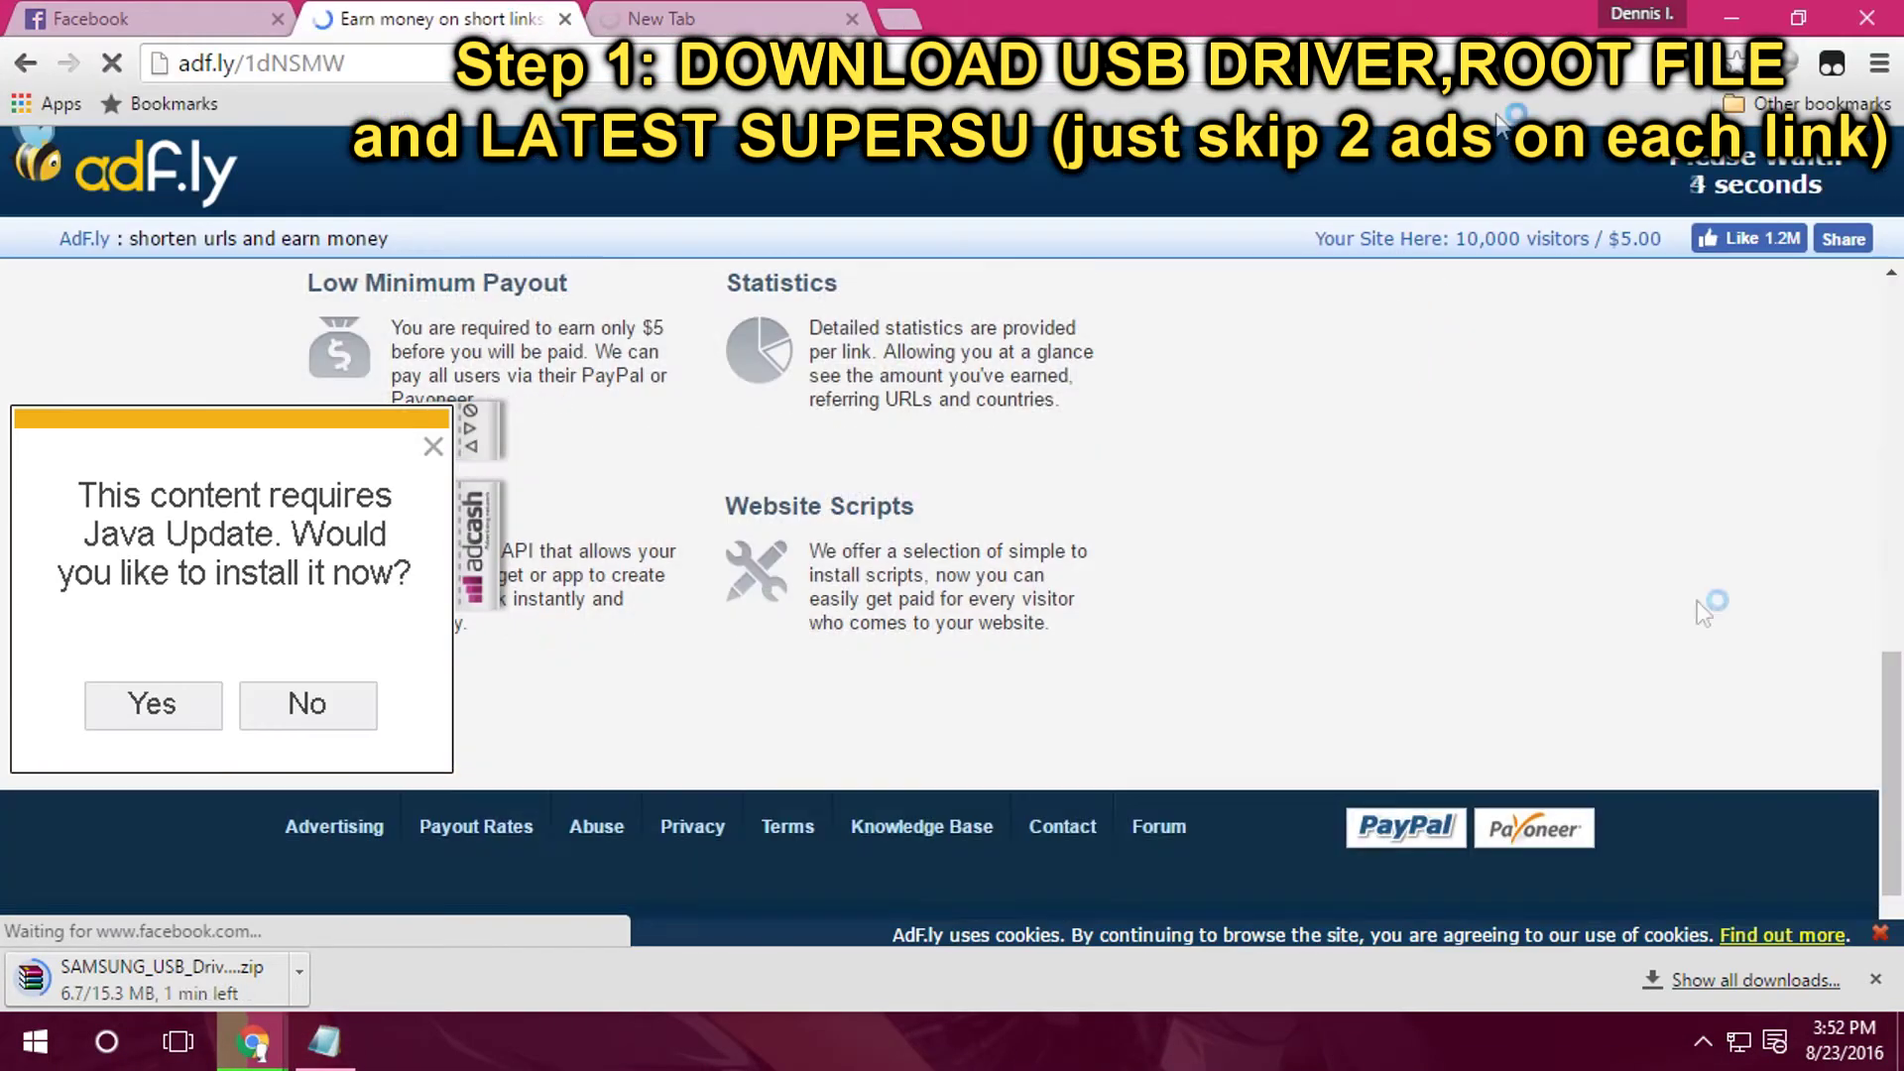
Skip the ad on the root file link and complete the billboard captcha in the SuperSU link's tab
click(1714, 193)
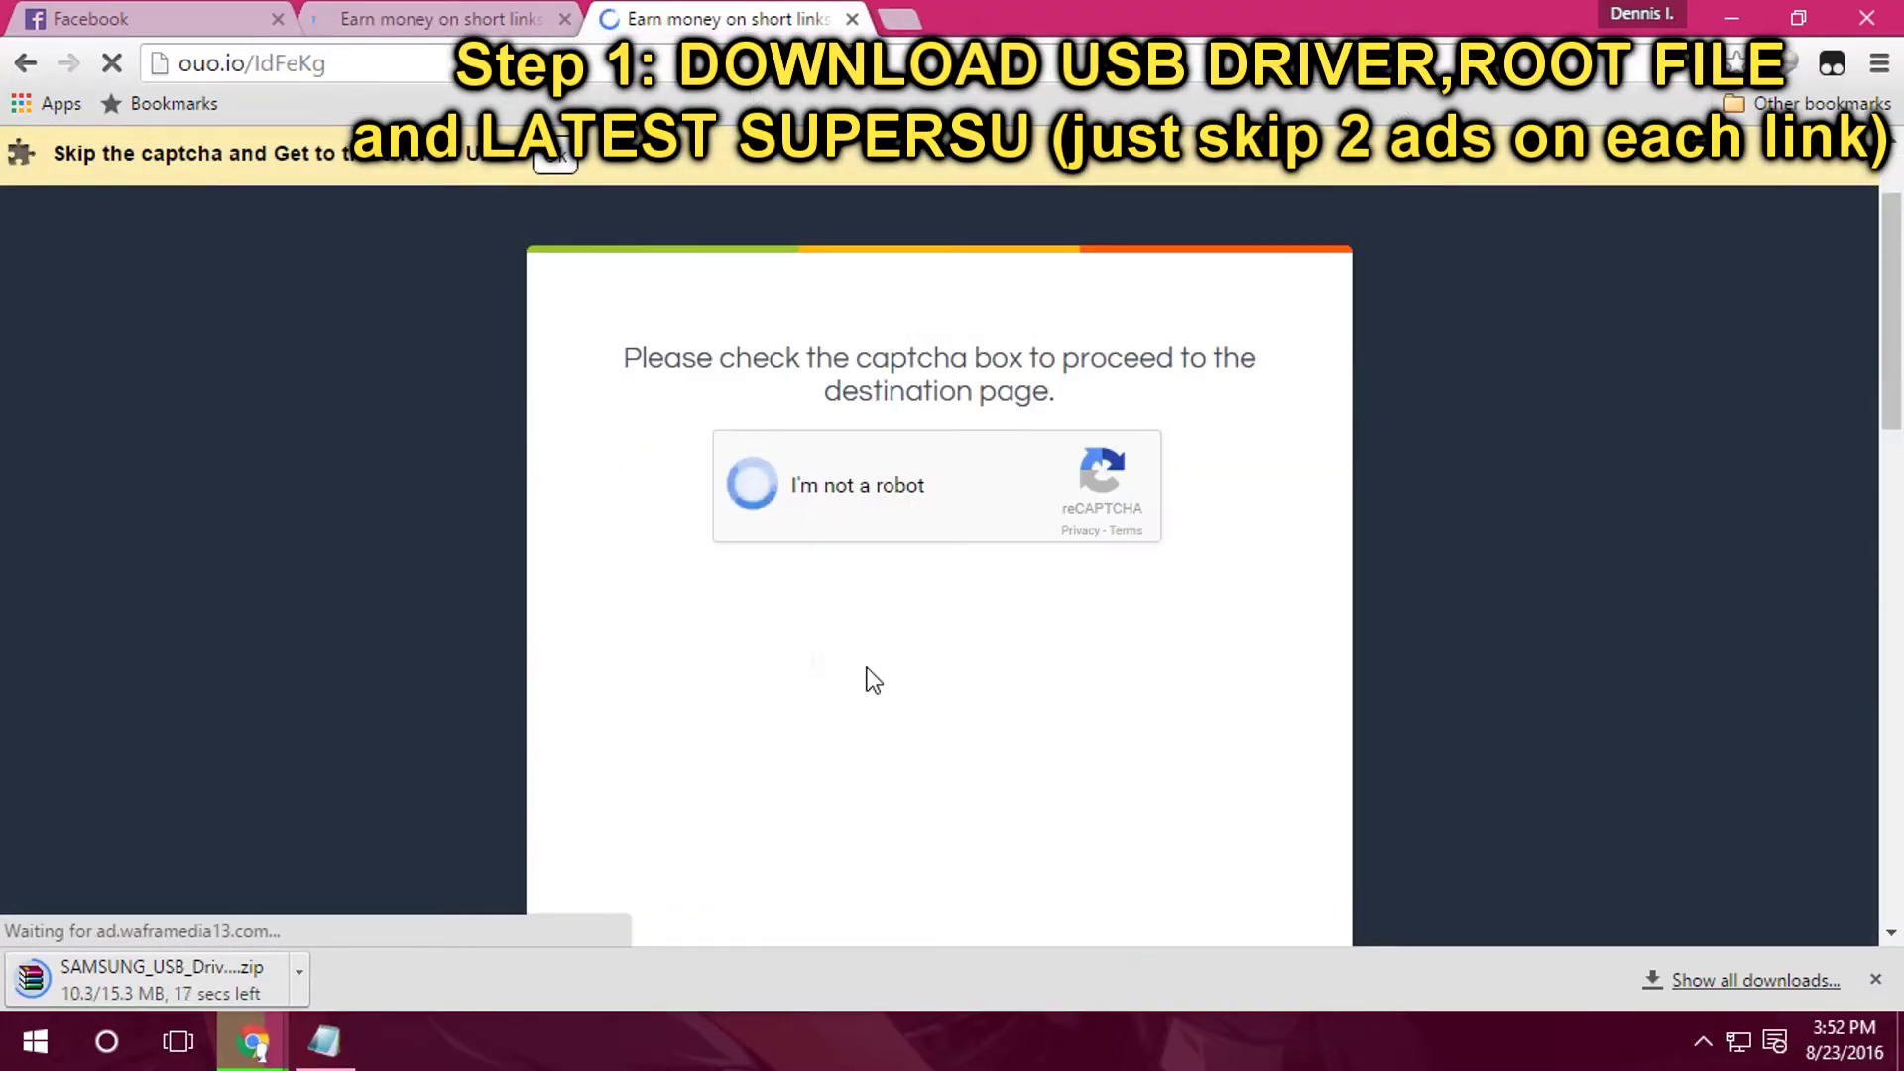
click(804, 494)
click(1141, 753)
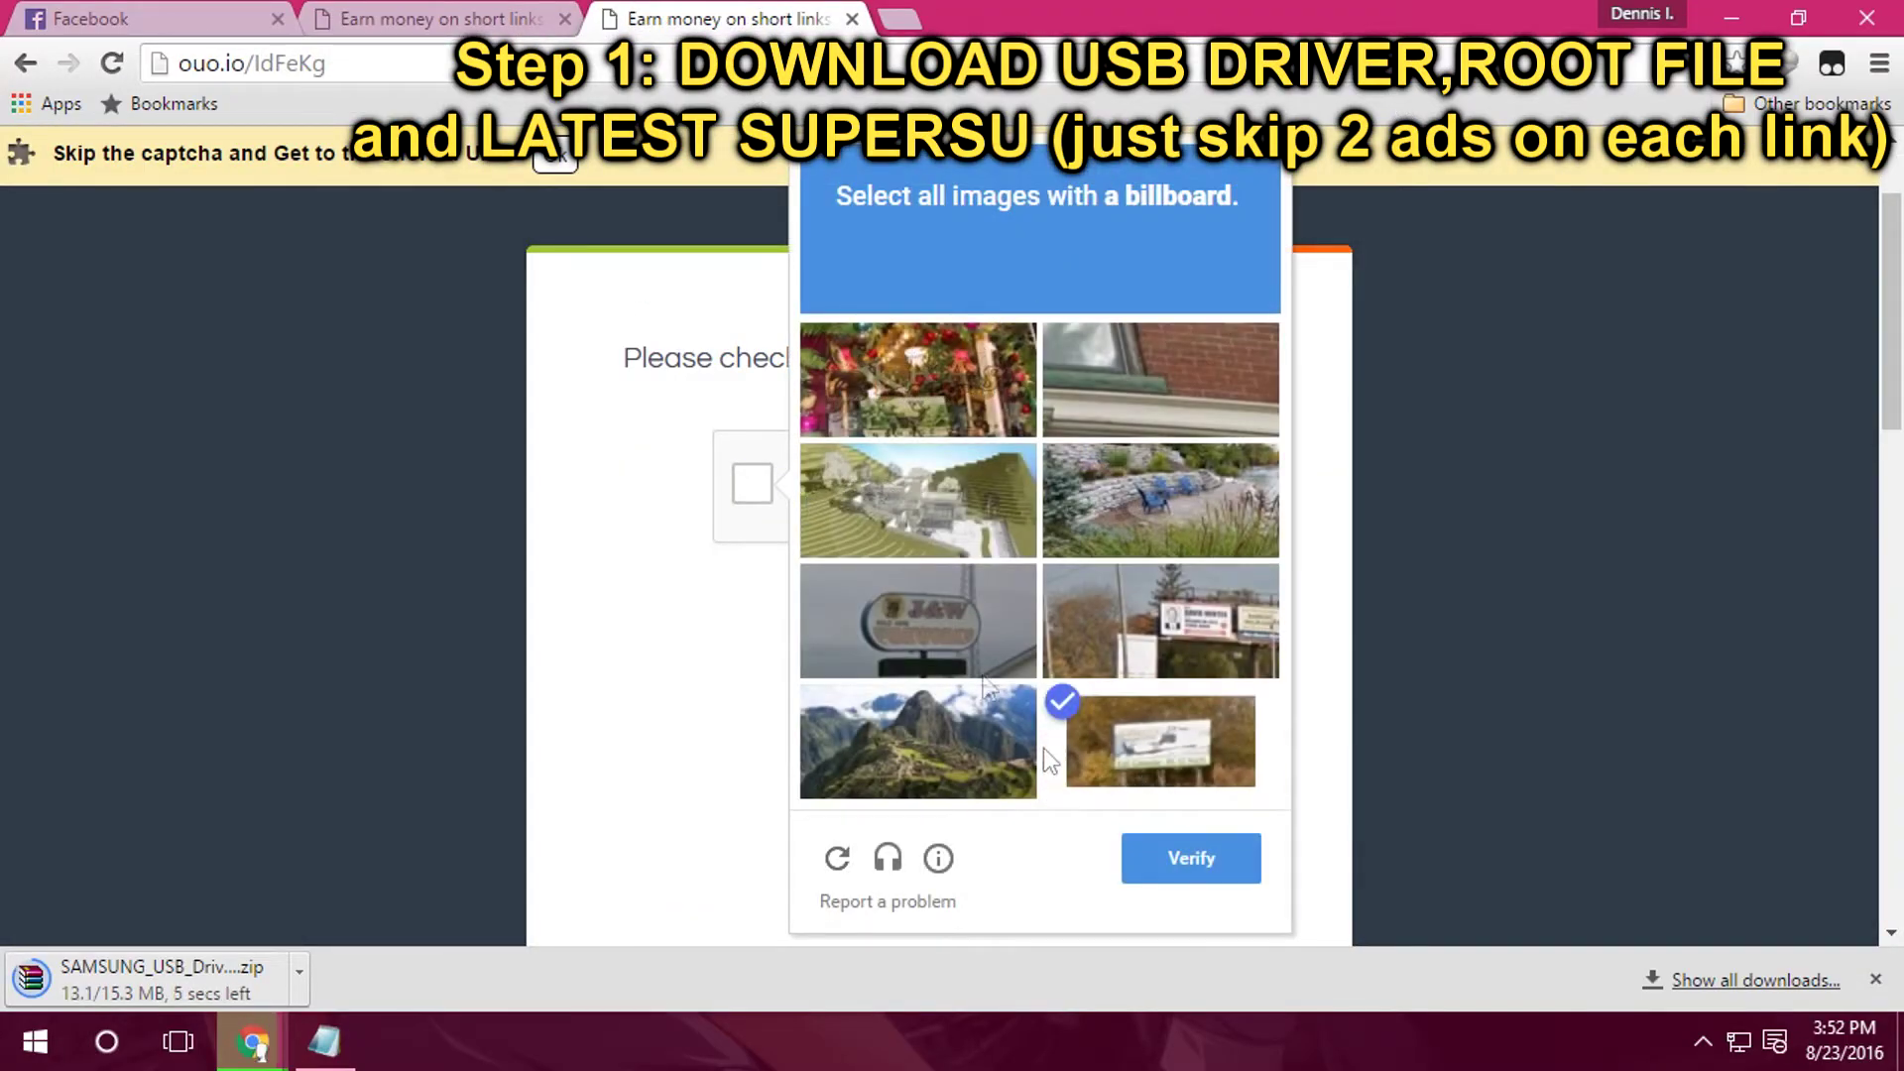
click(919, 619)
click(1202, 644)
click(1195, 861)
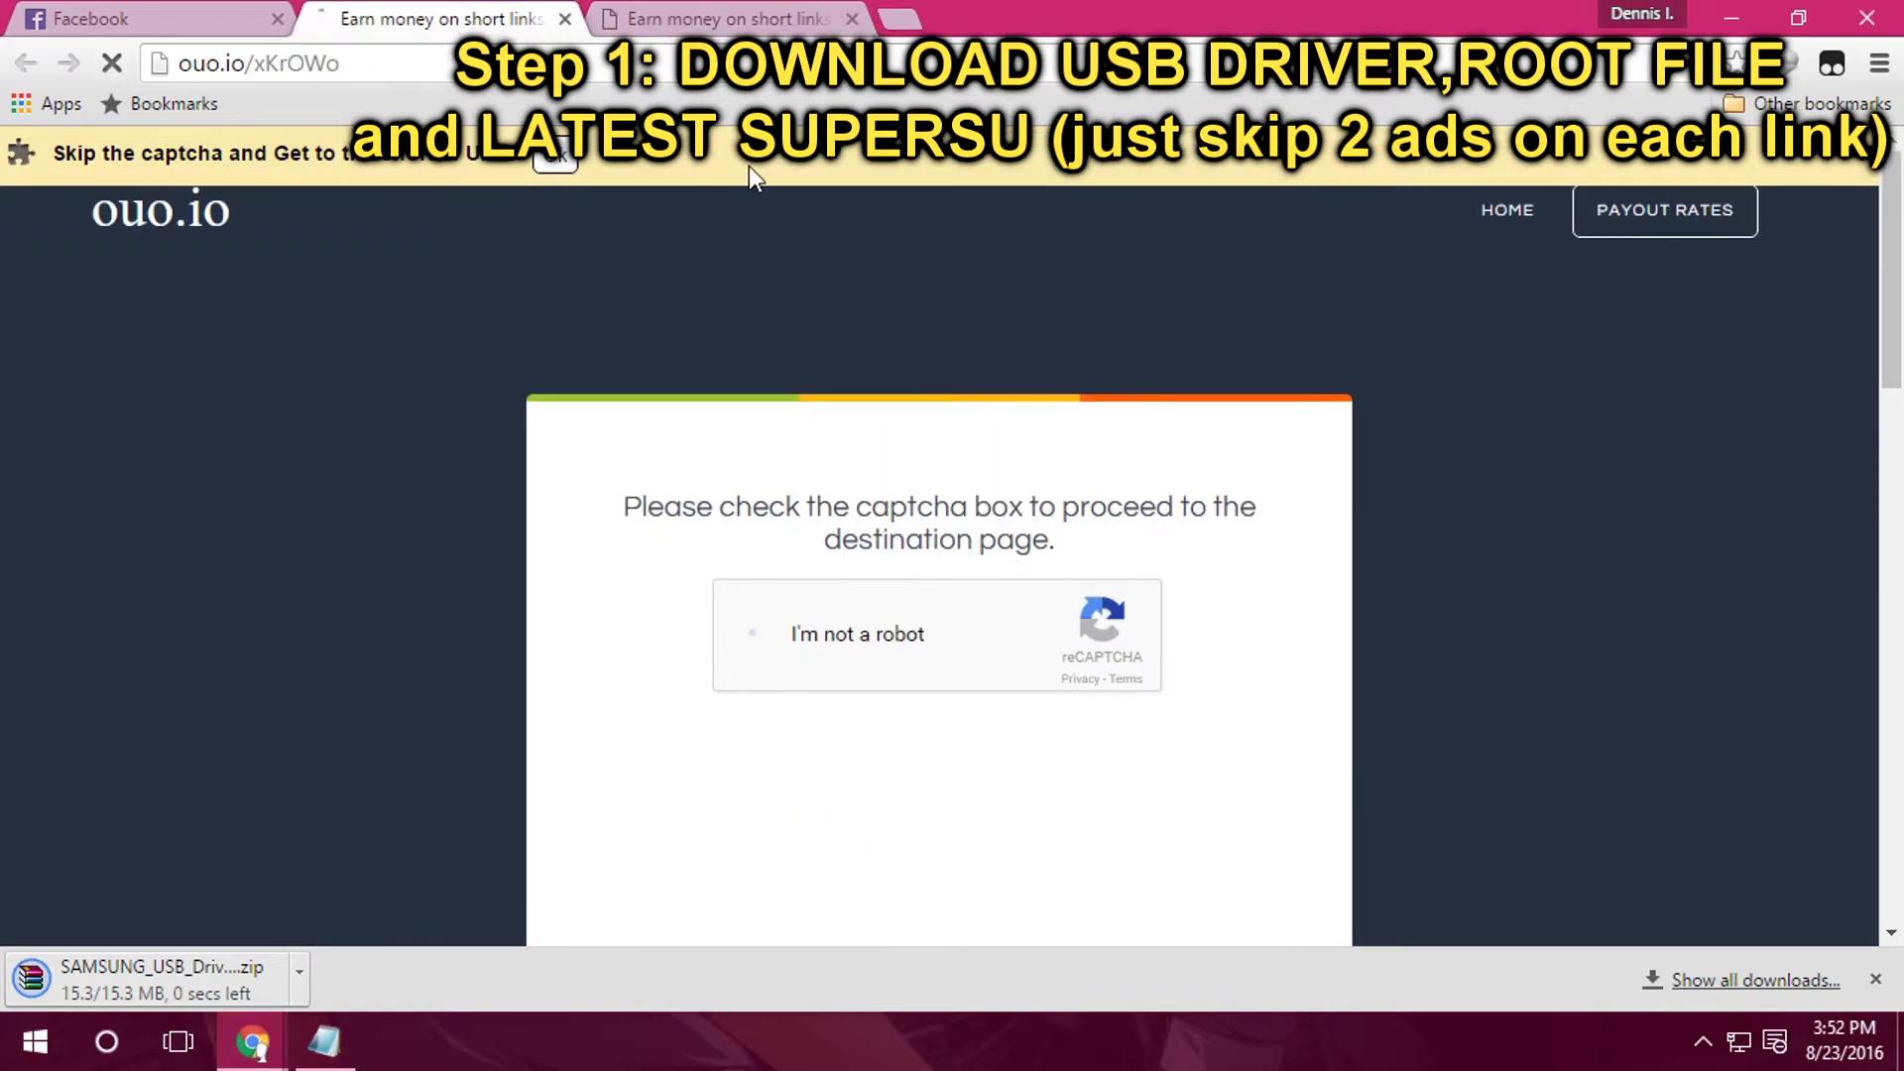
Complete the billboard image captcha in the root file link's tab
scroll(853, 447, down, 3)
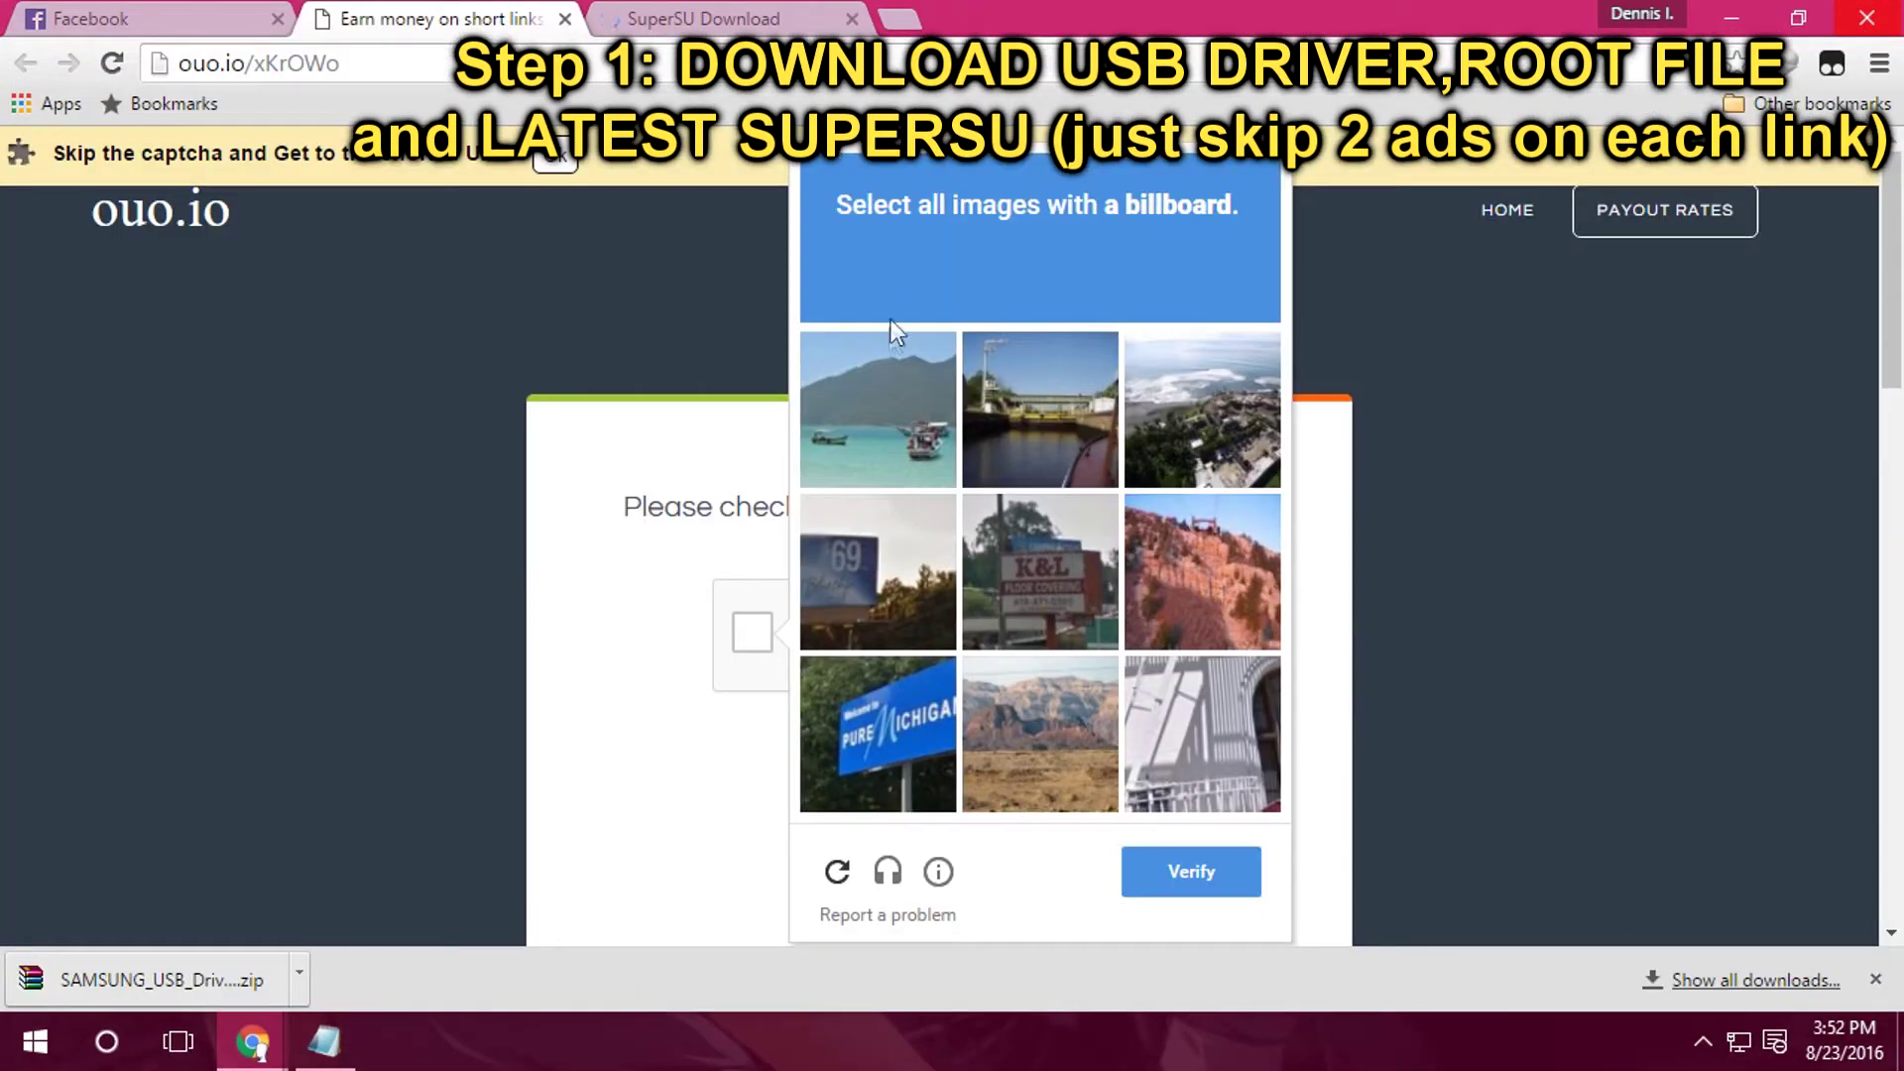
click(1041, 622)
click(919, 615)
click(877, 734)
click(1190, 871)
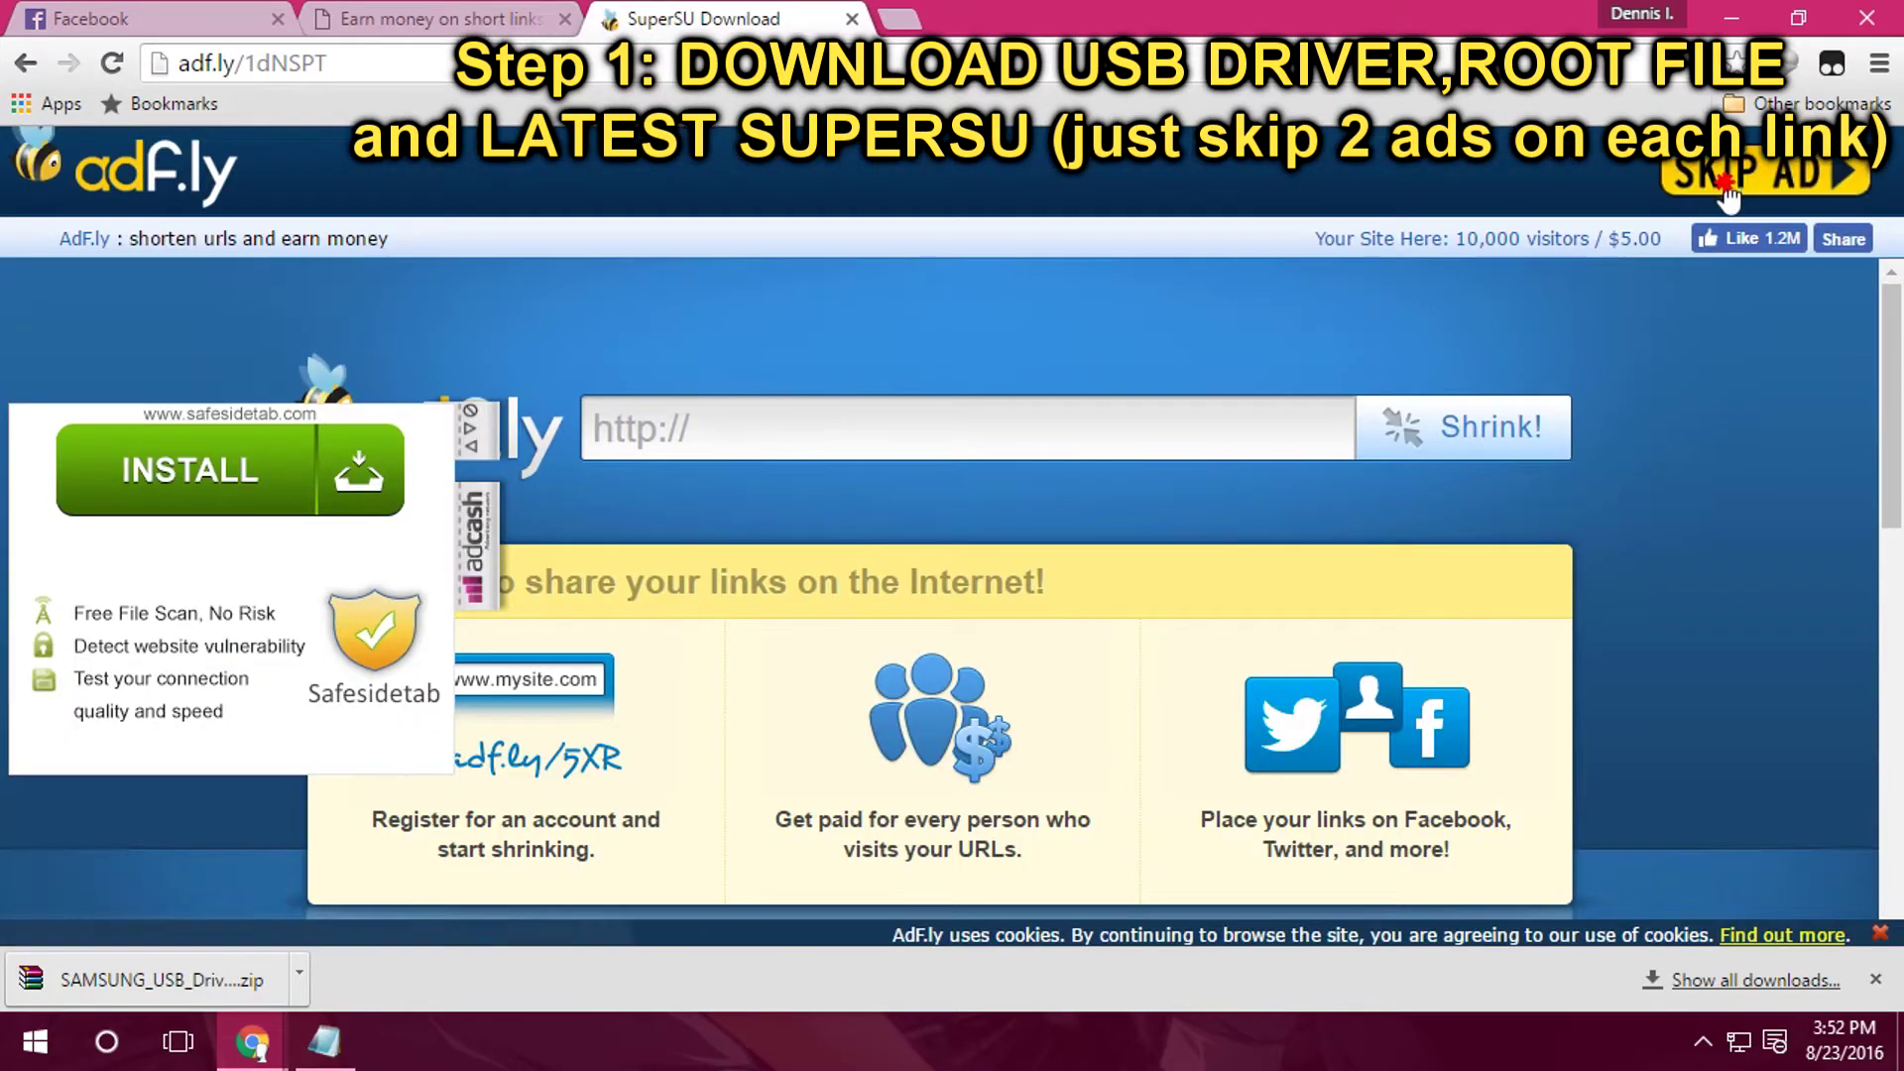
Skip the ad on the SuperSU link, and get the root file link to download J1ROOT.rar from MediaFire
click(1725, 174)
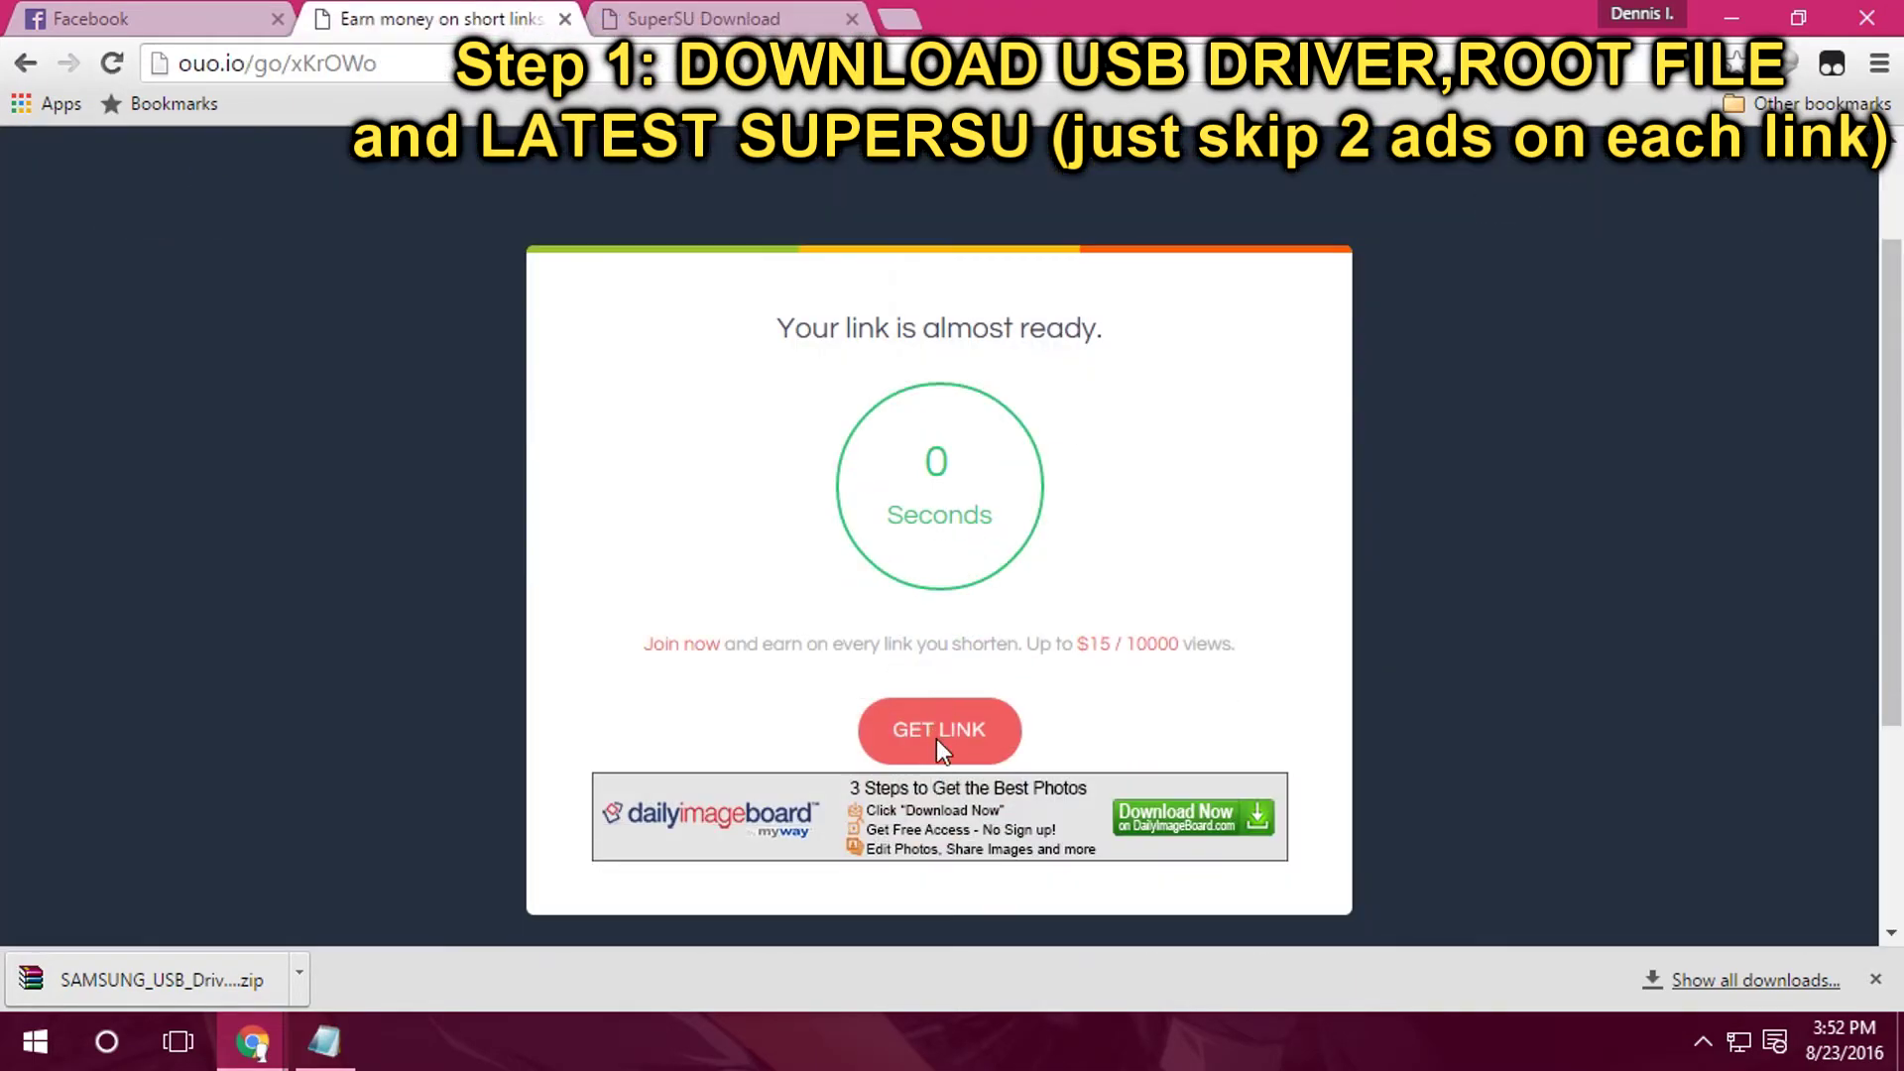
click(944, 732)
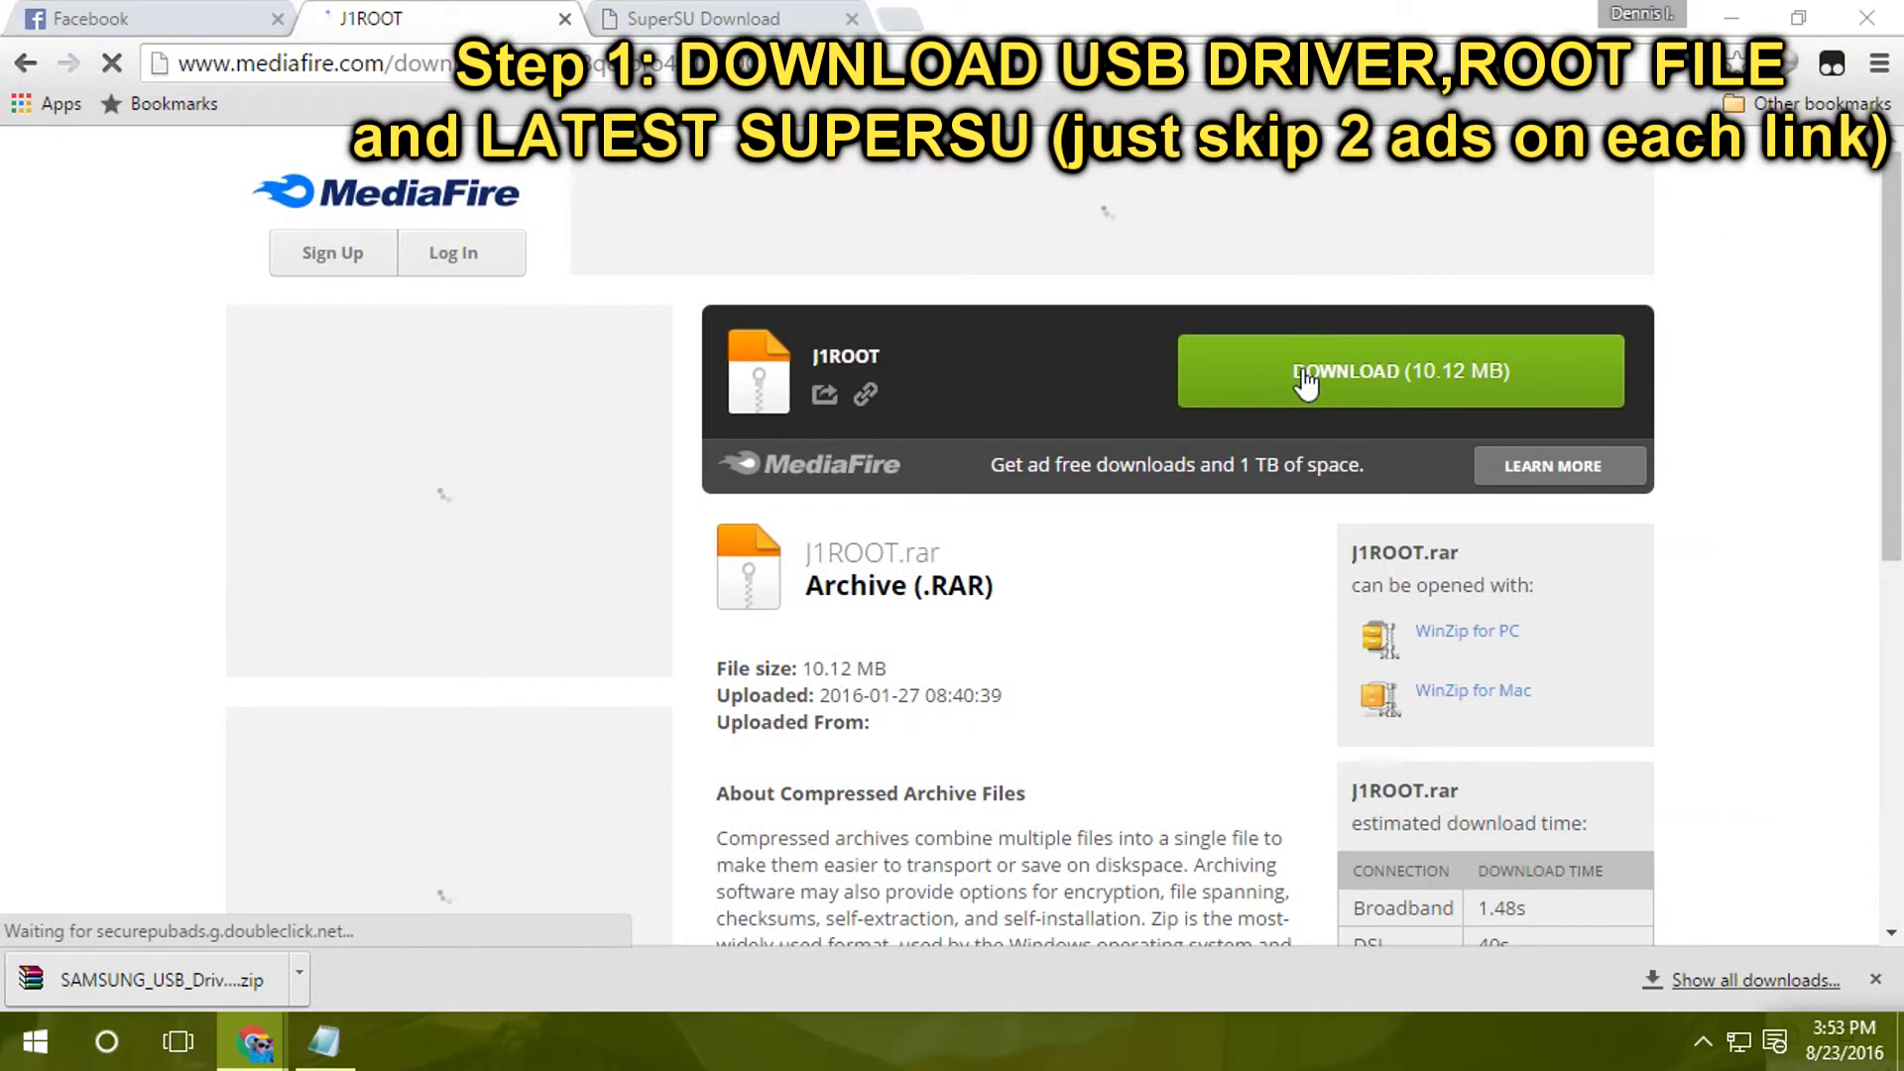
click(1305, 382)
Download UPDATE-SuperSU-v2.76-20160630161323.zip from the CF-Root download page and close the finished download tabs
key(ctrl+Tab)
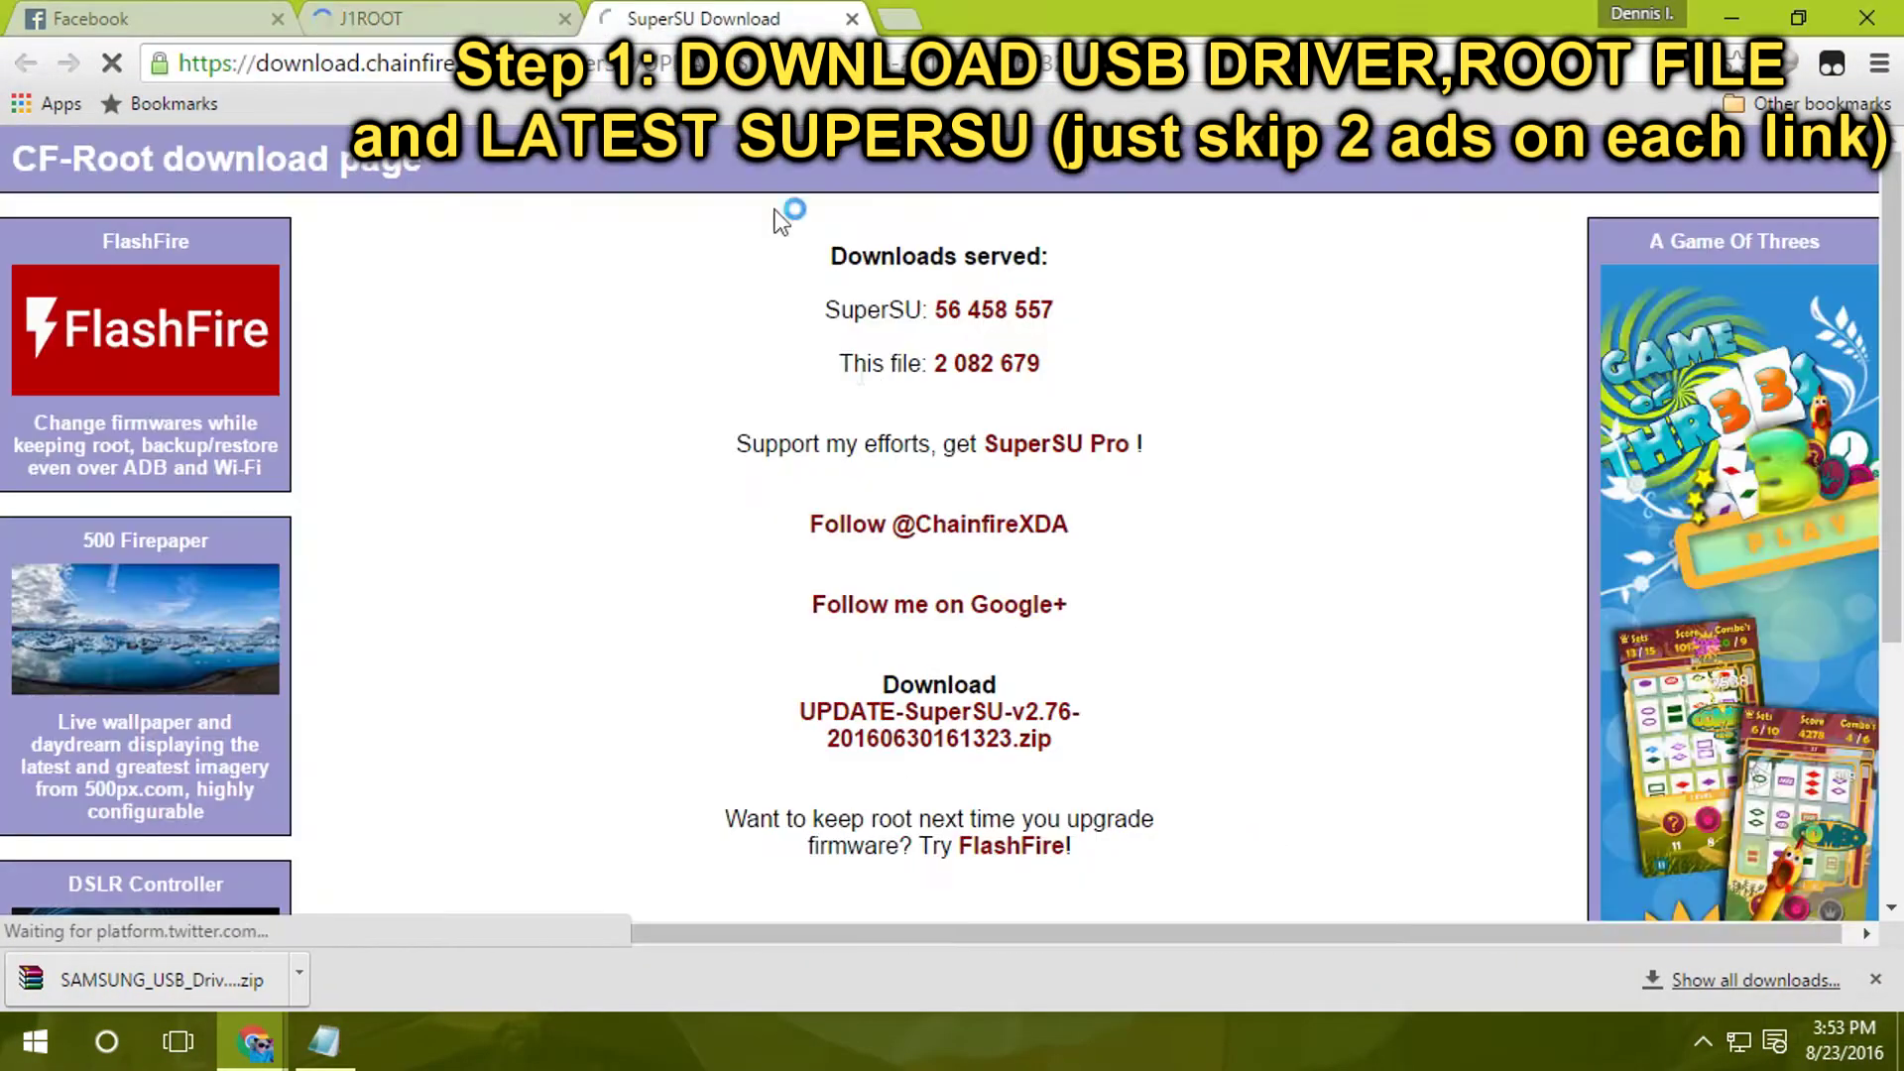
scroll(877, 652, down, 3)
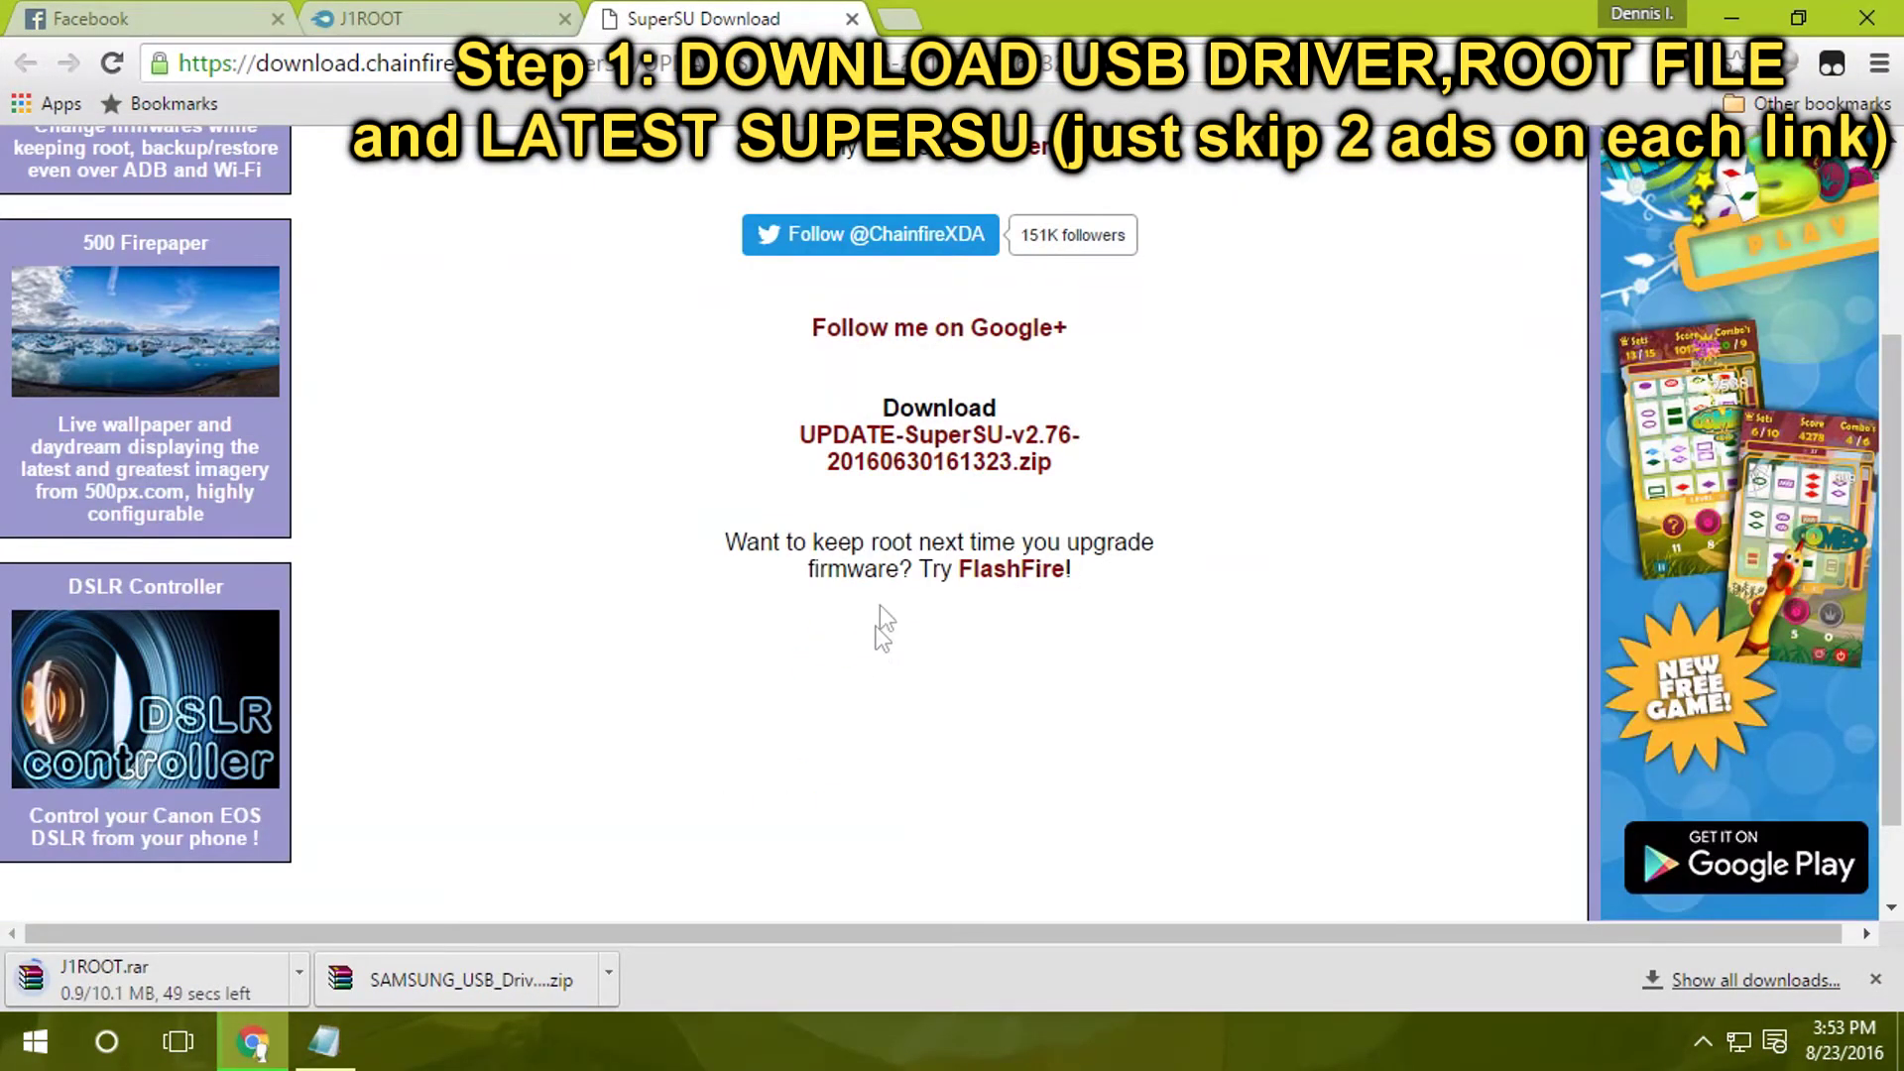
scroll(877, 627, up, 2)
click(937, 607)
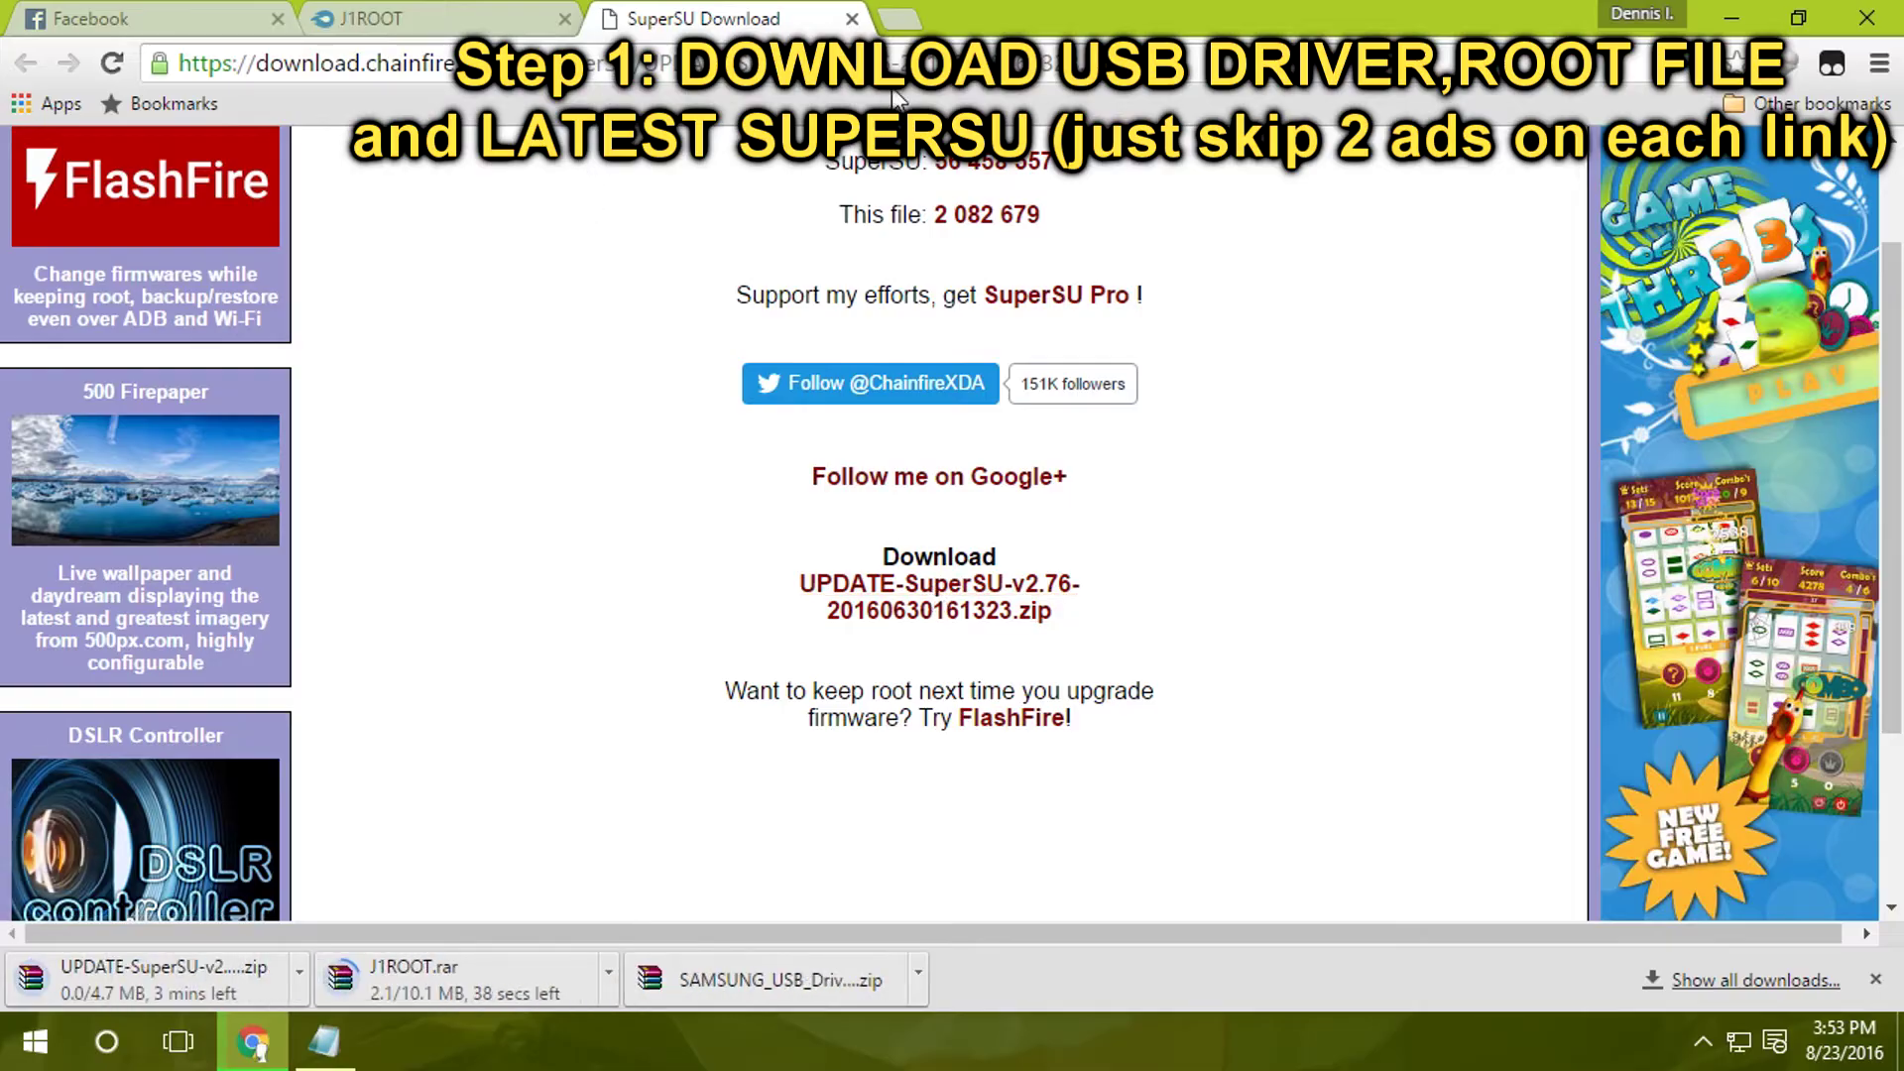
click(852, 18)
key(ctrl+w)
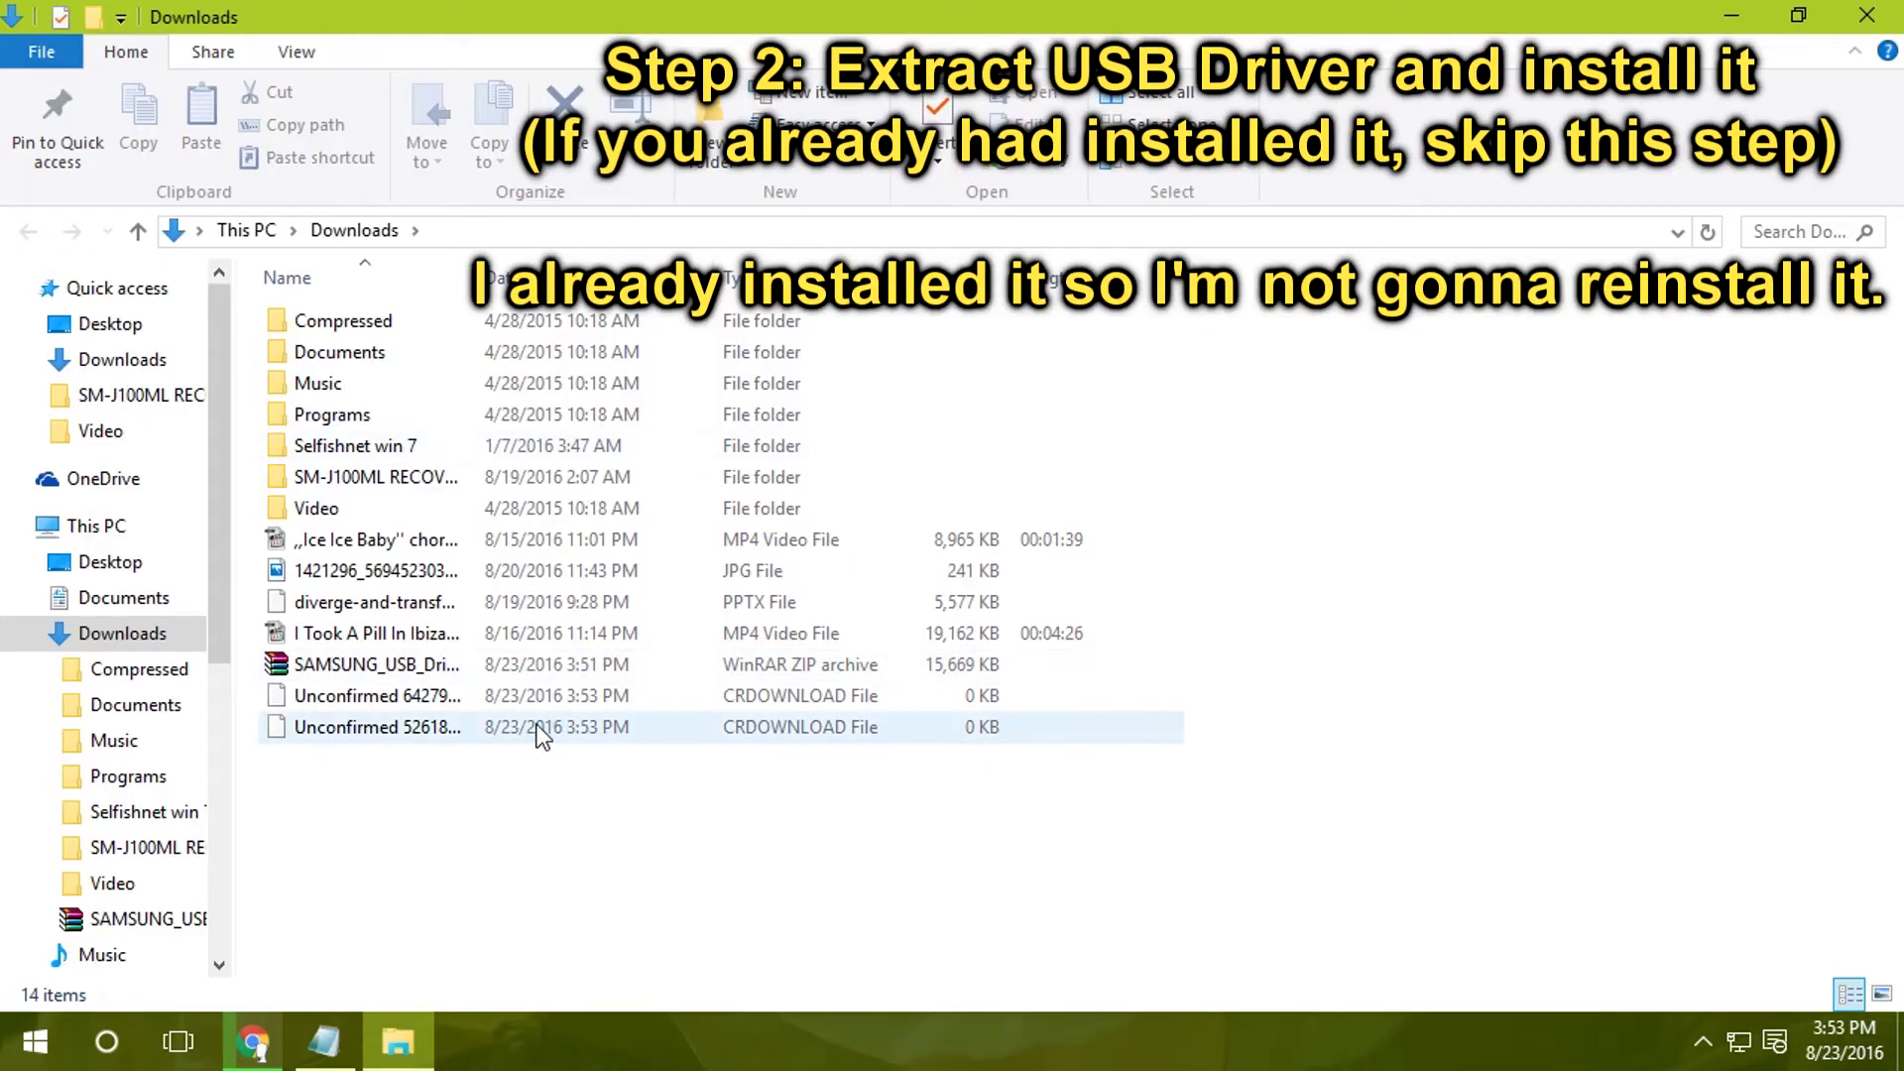
Extract the installer from the Samsung USB driver zip into the Downloads folder and dismiss the WinRAR licence reminder
double_click(396, 664)
drag(408, 424, 603, 869)
click(604, 870)
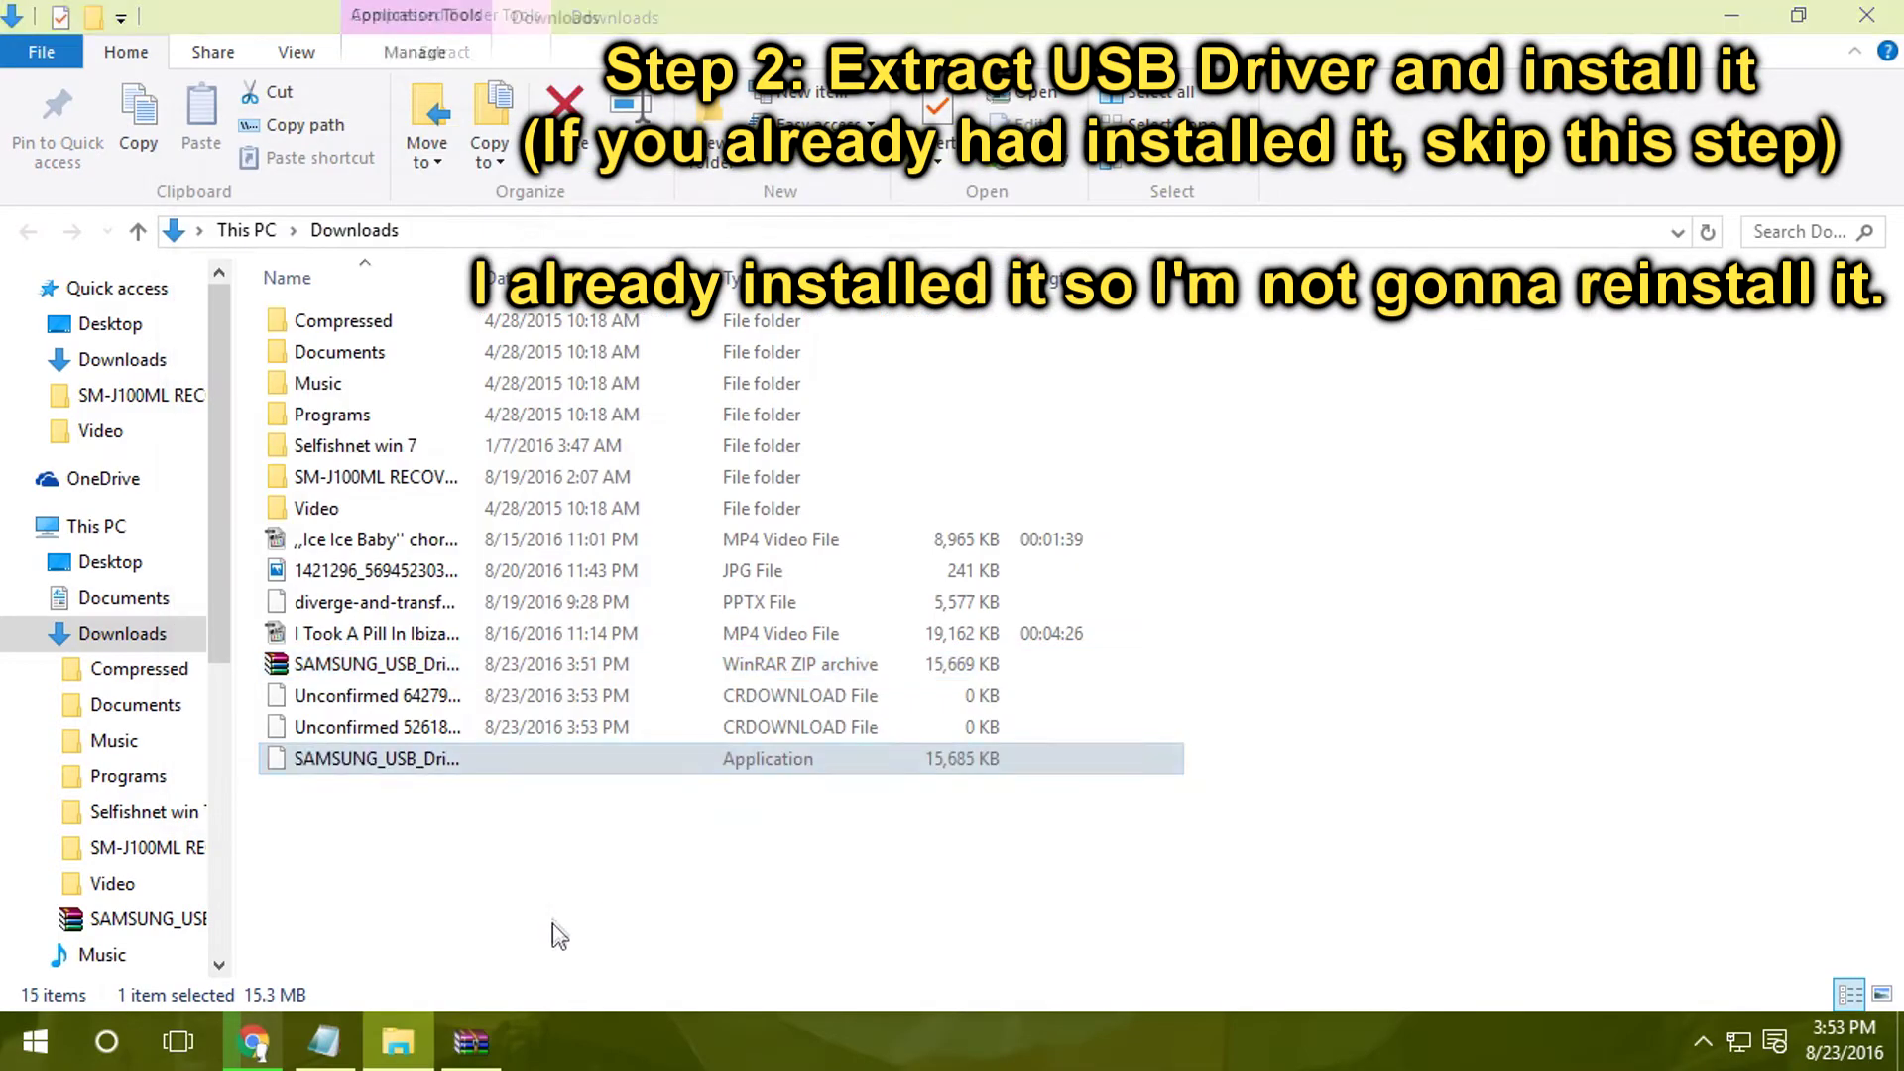
click(1110, 553)
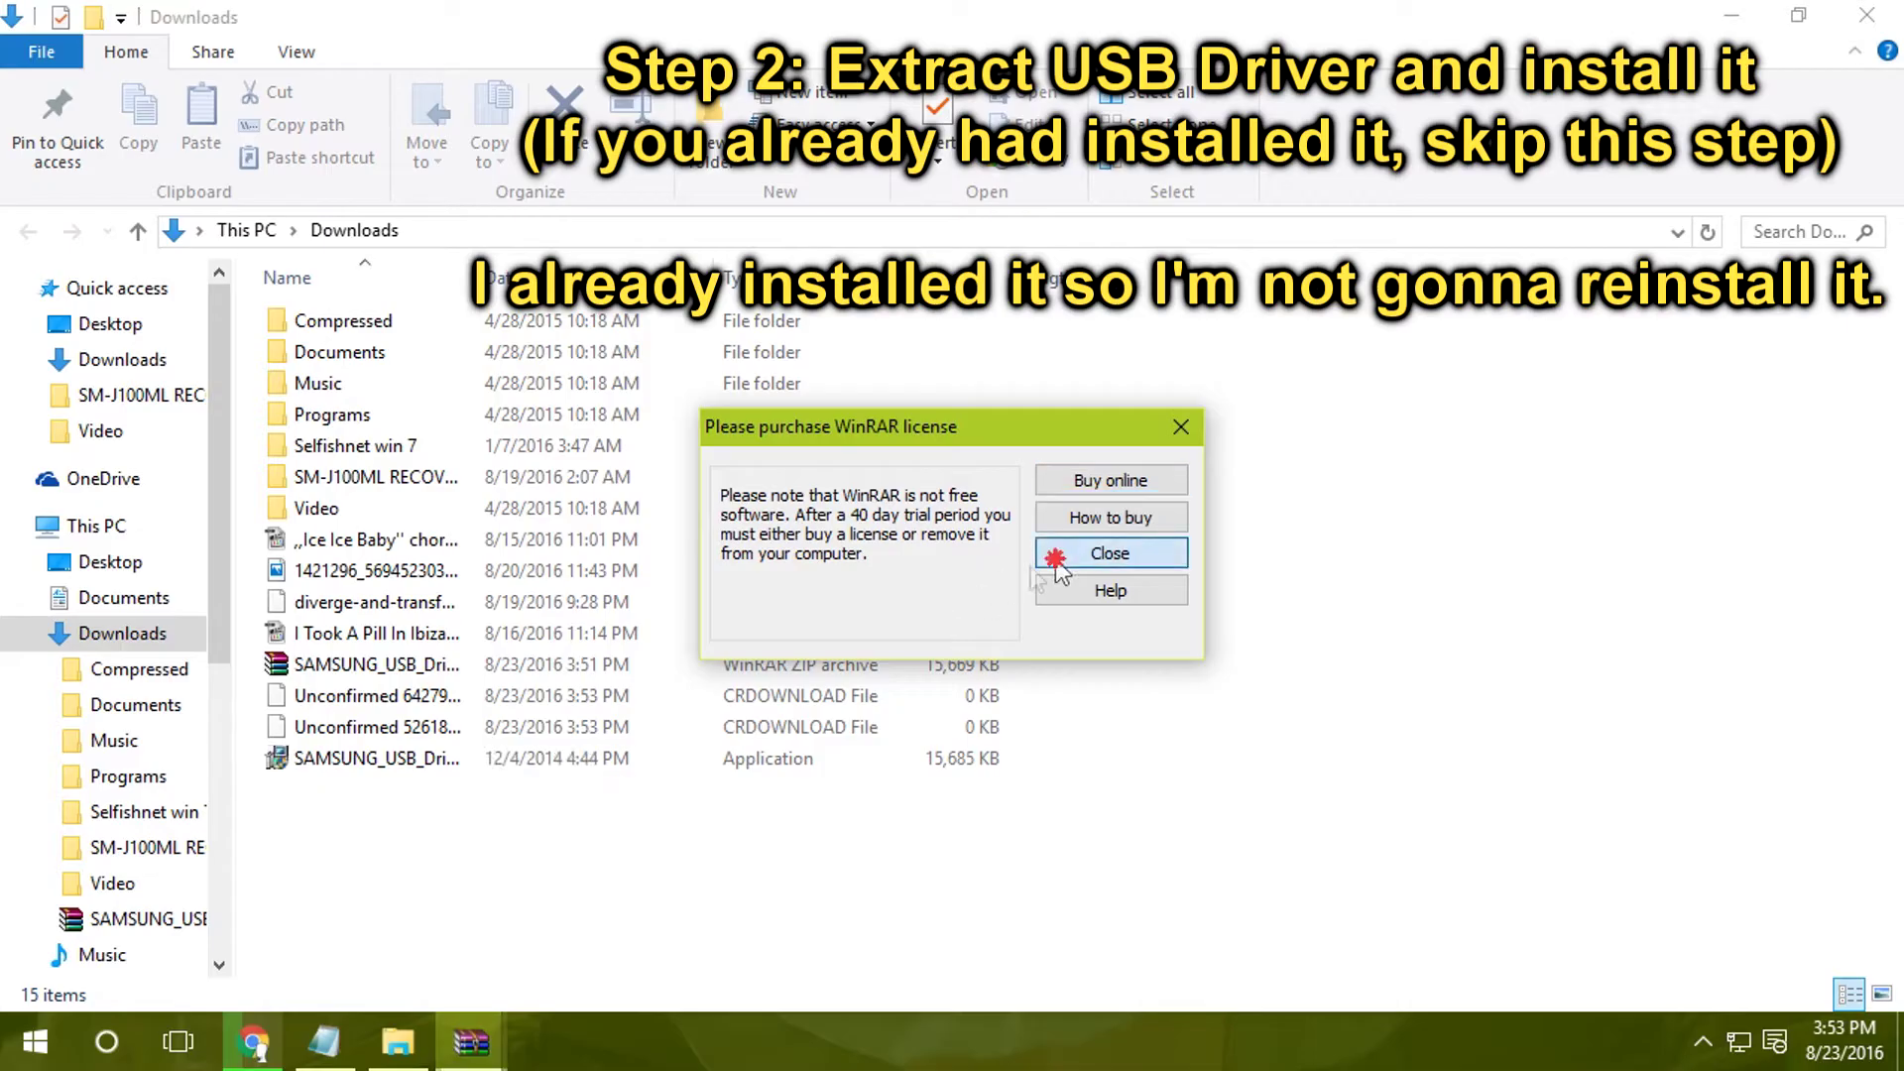
Launch the extracted Samsung USB driver installer, decline reinstalling the driver, and refresh the Downloads folder
double_click(357, 762)
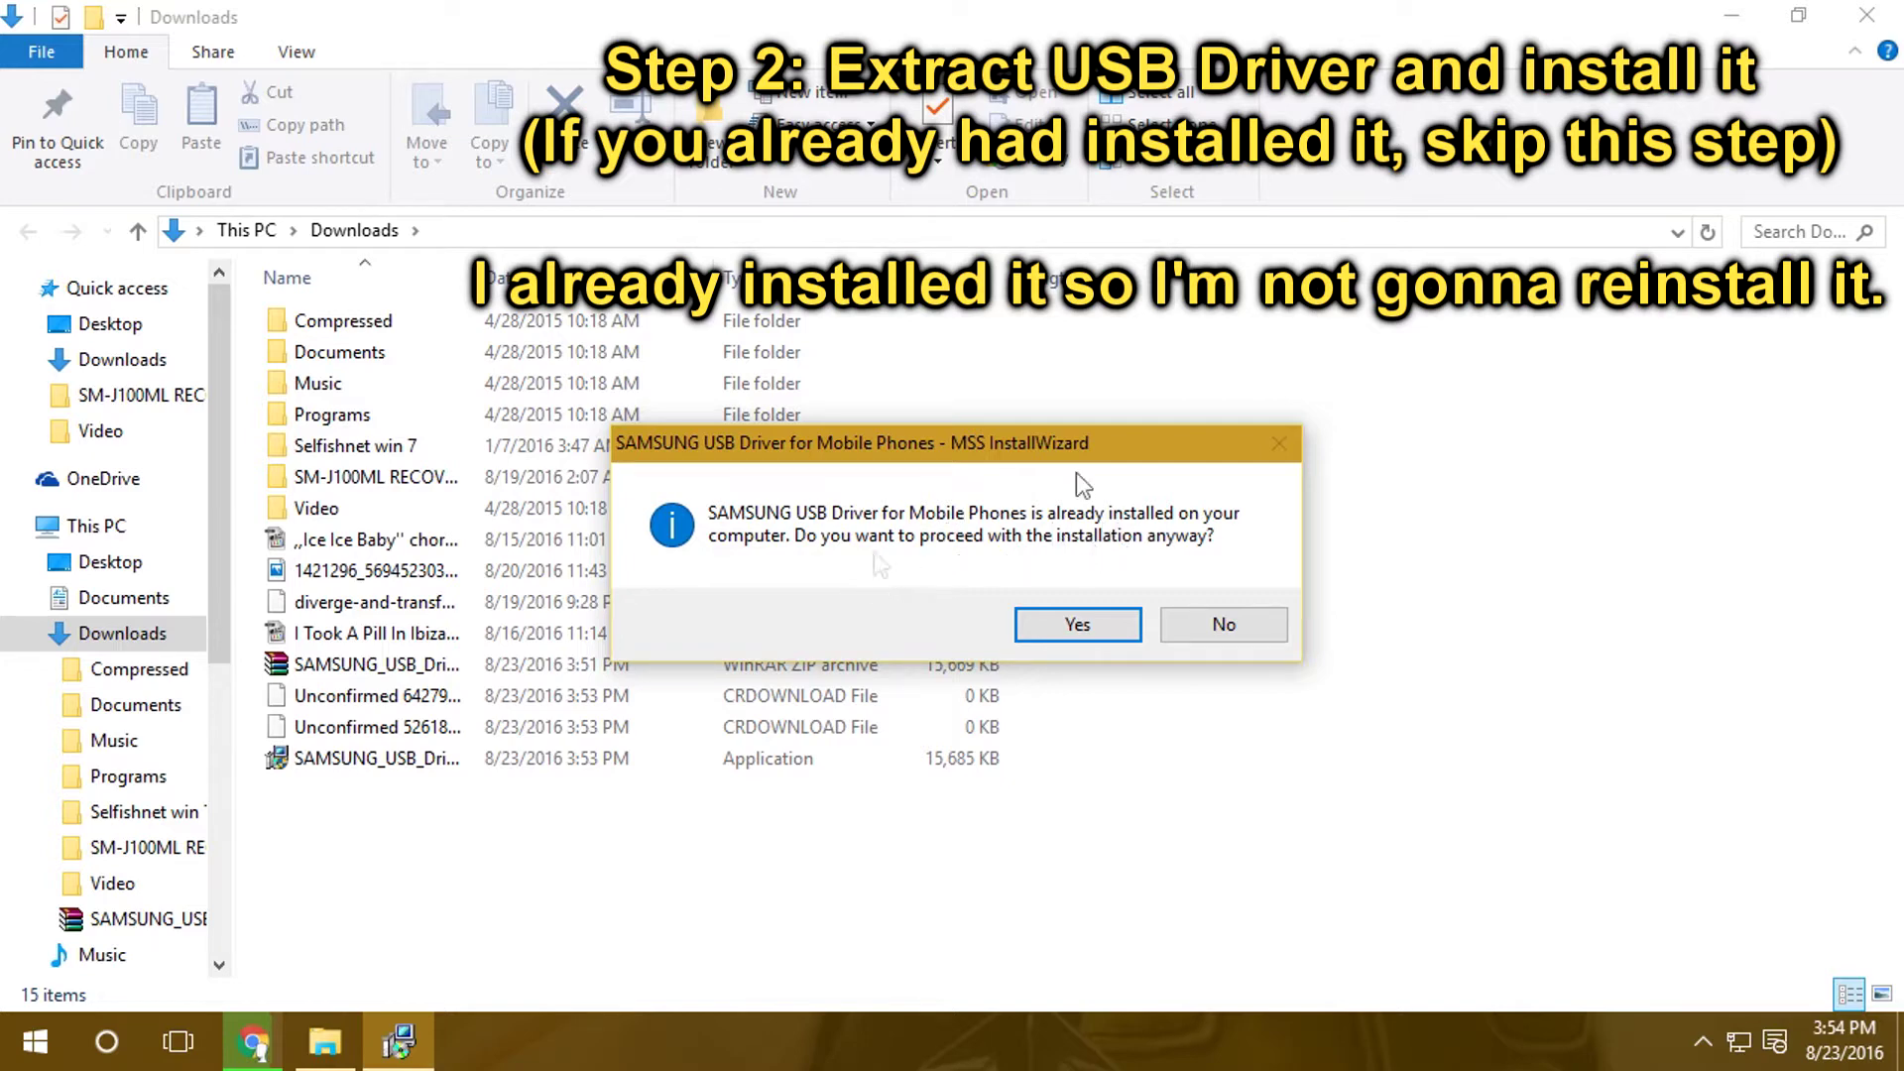
click(1246, 627)
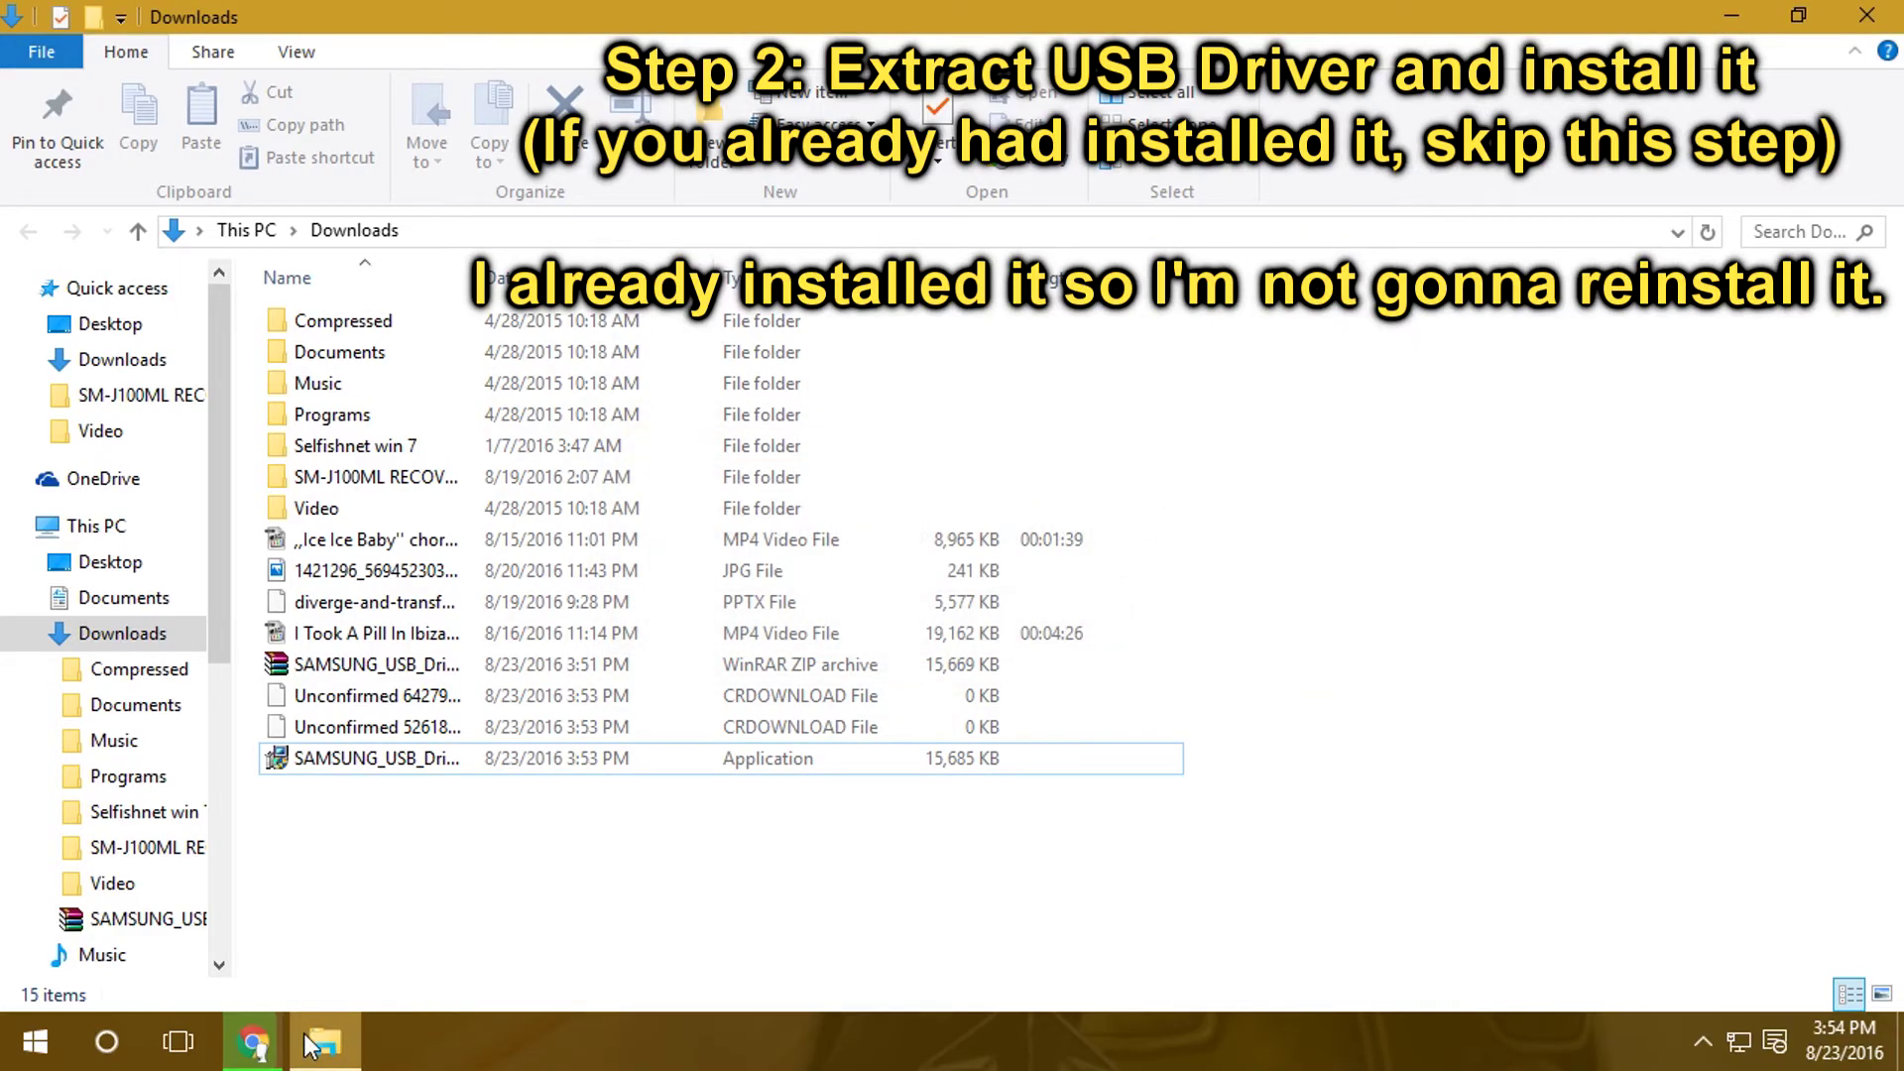
right_click(414, 851)
click(501, 537)
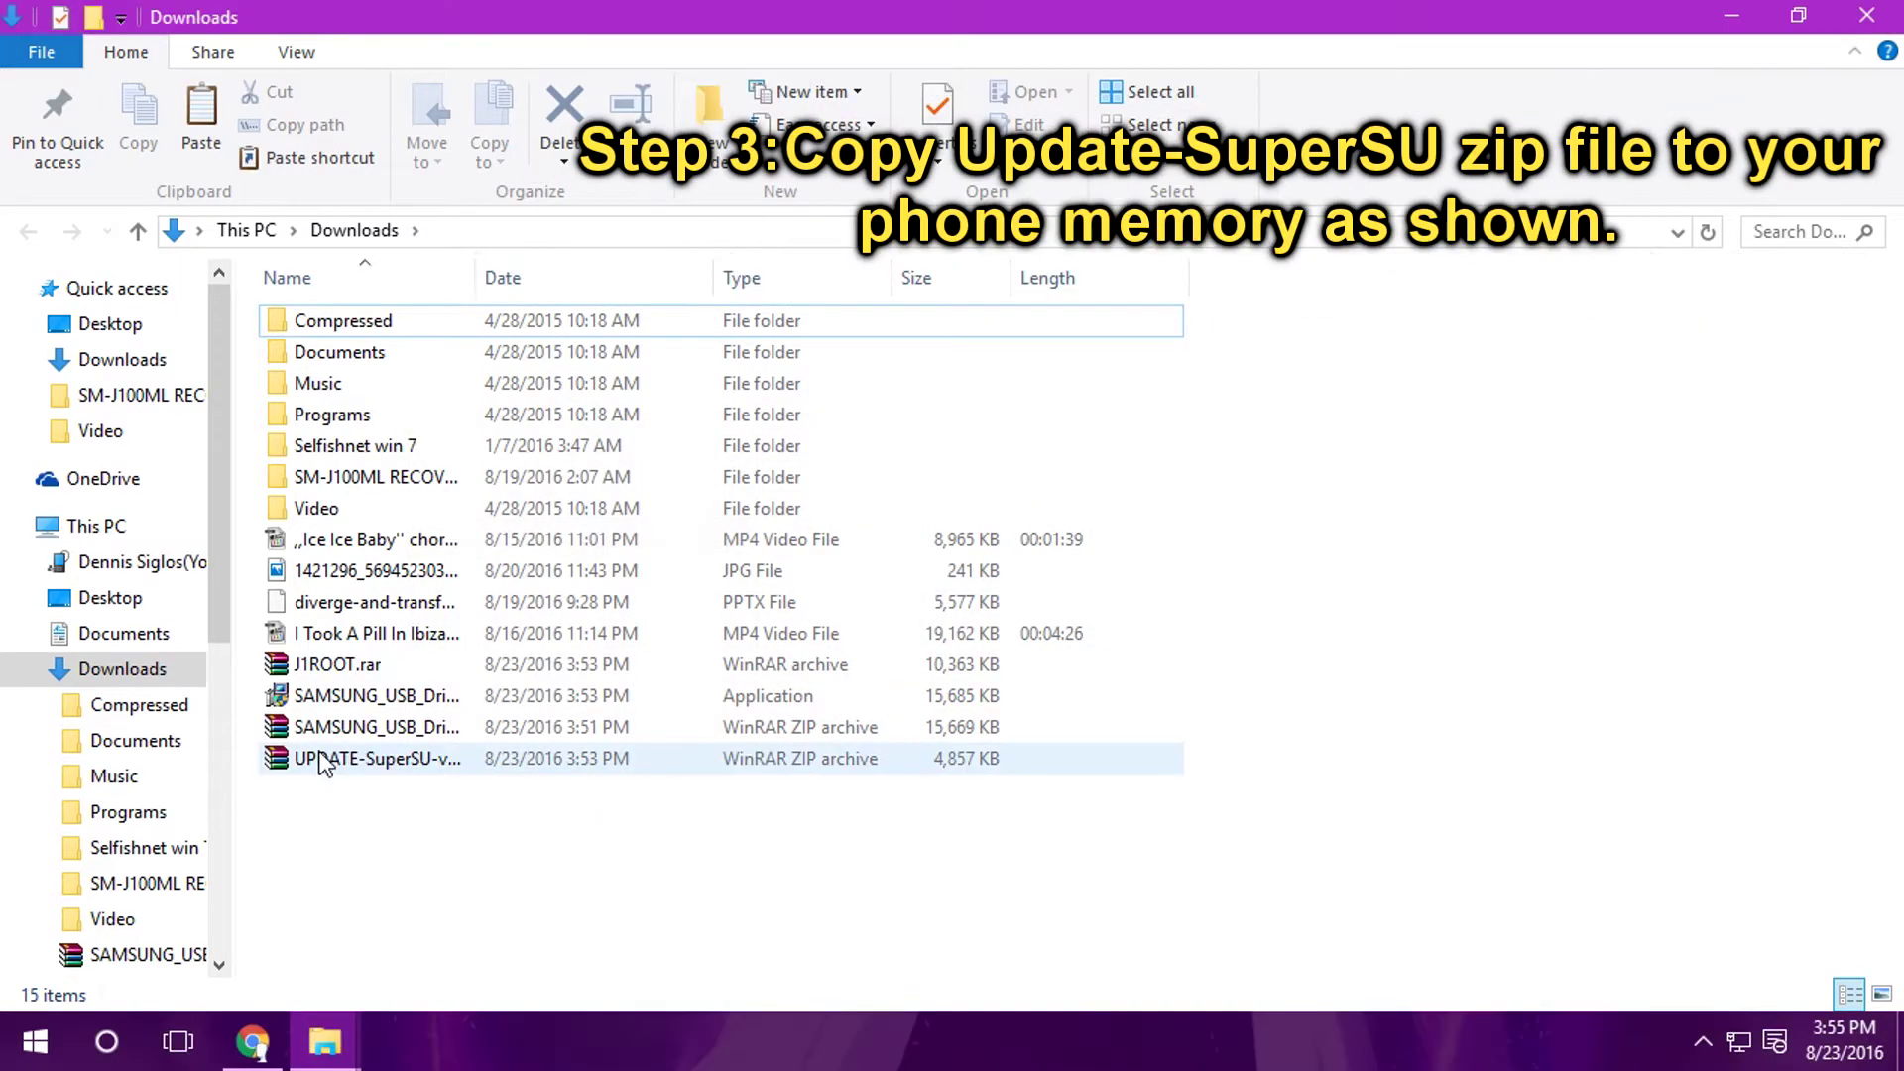
Copy the UPDATE-SuperSU zip from Downloads into the top level of the connected device's Phone storage
click(323, 765)
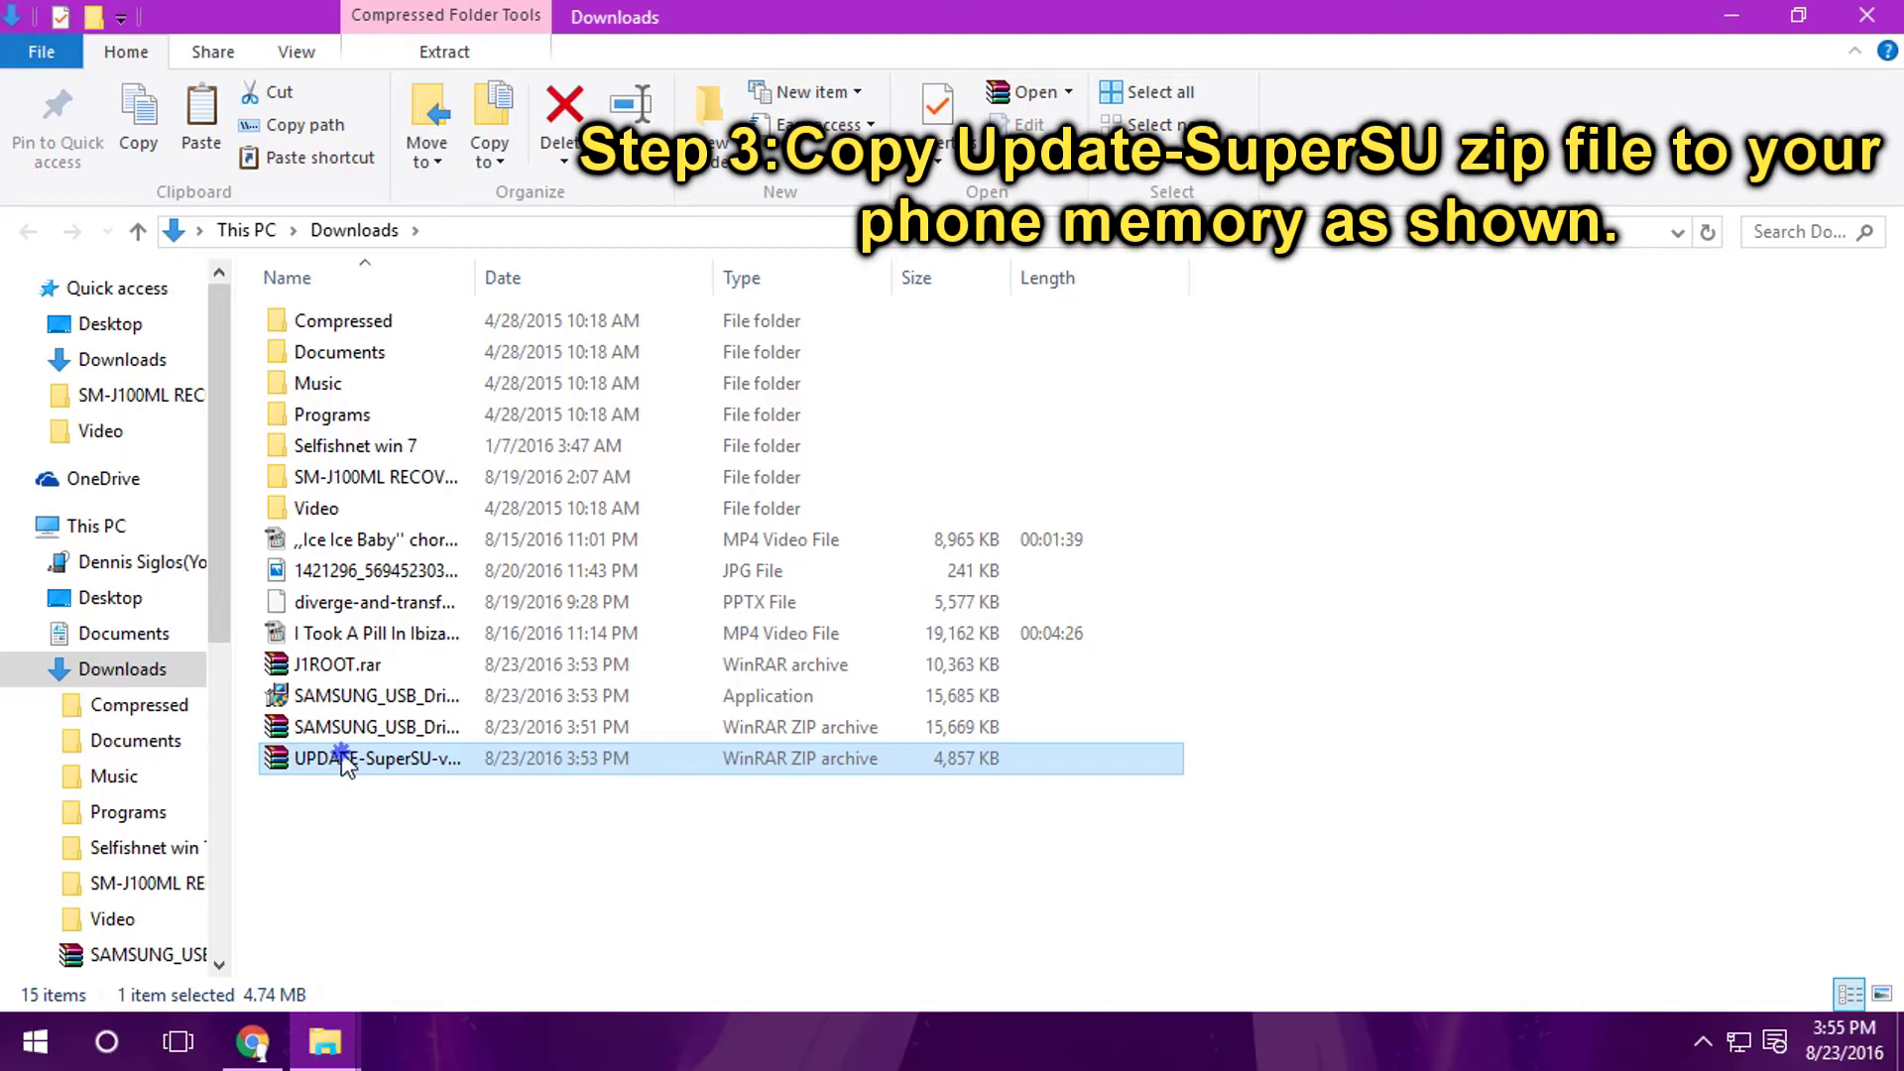
right_click(342, 764)
click(397, 574)
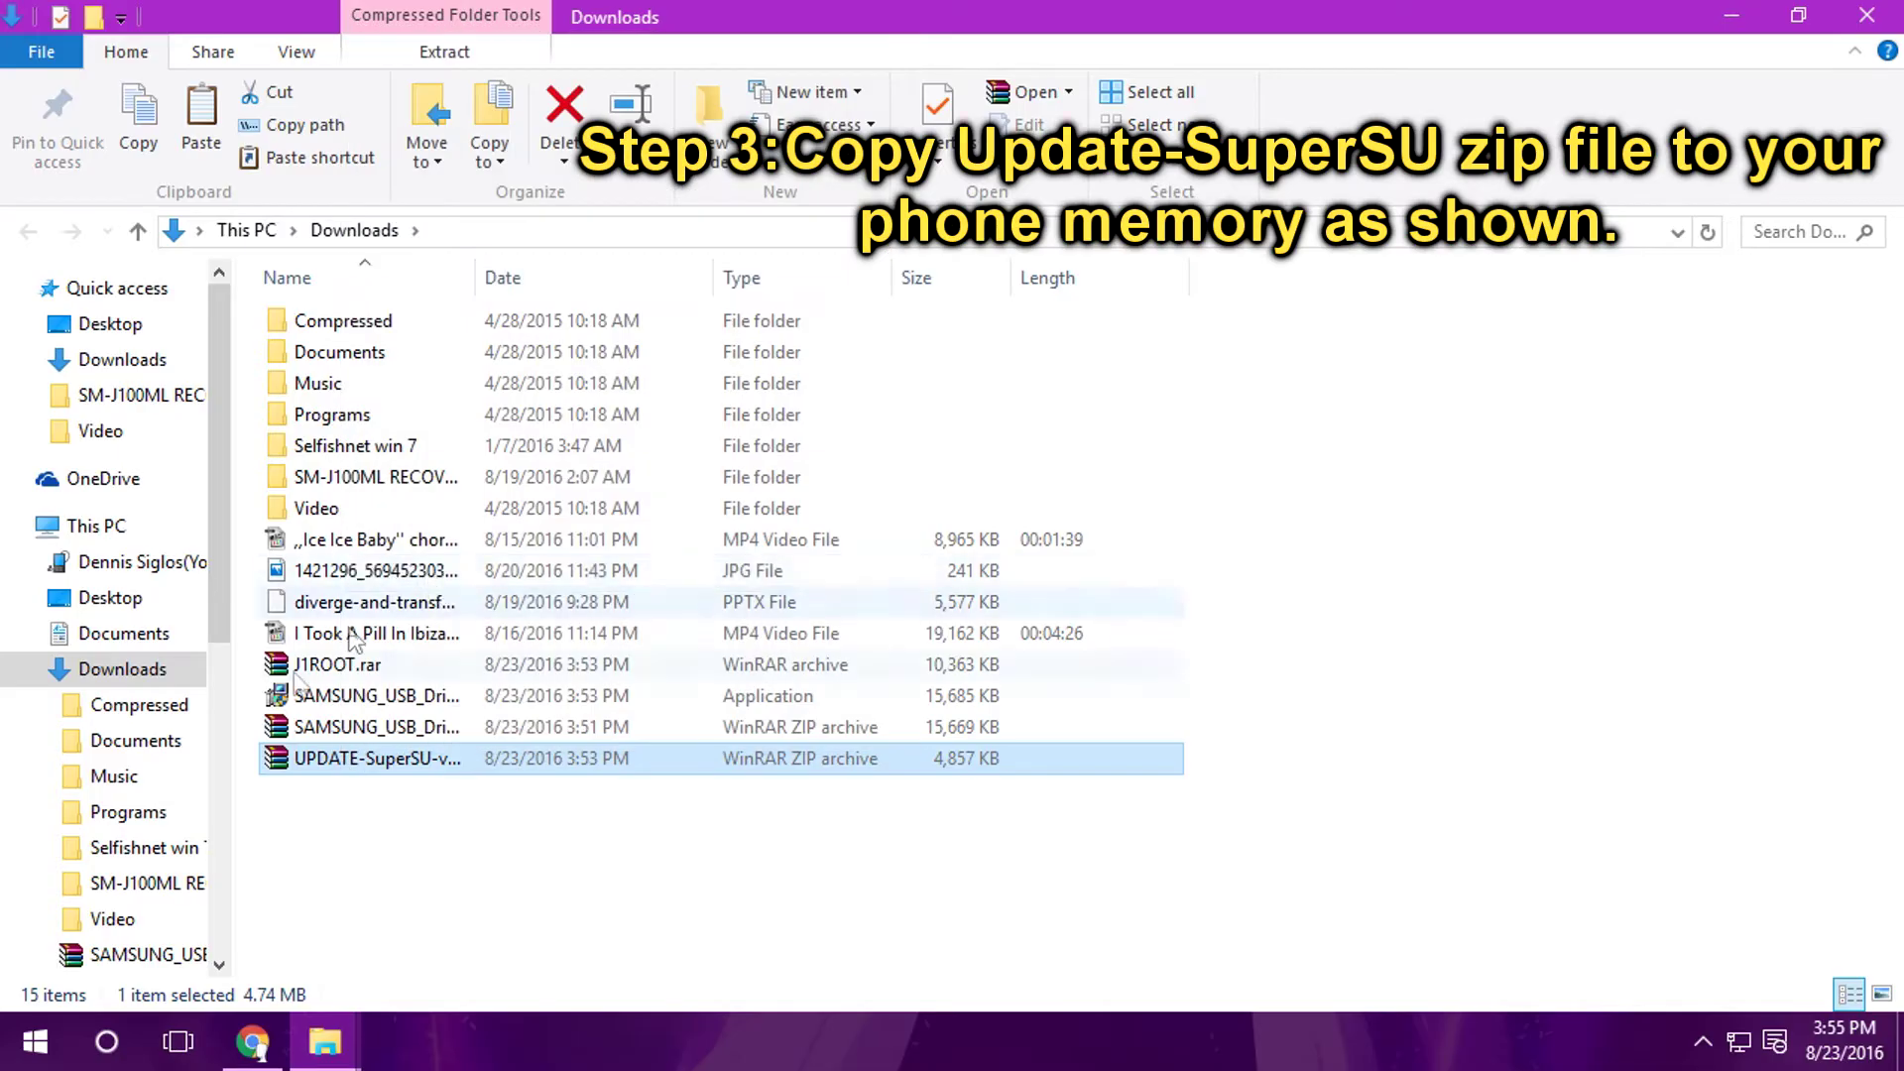
click(324, 1041)
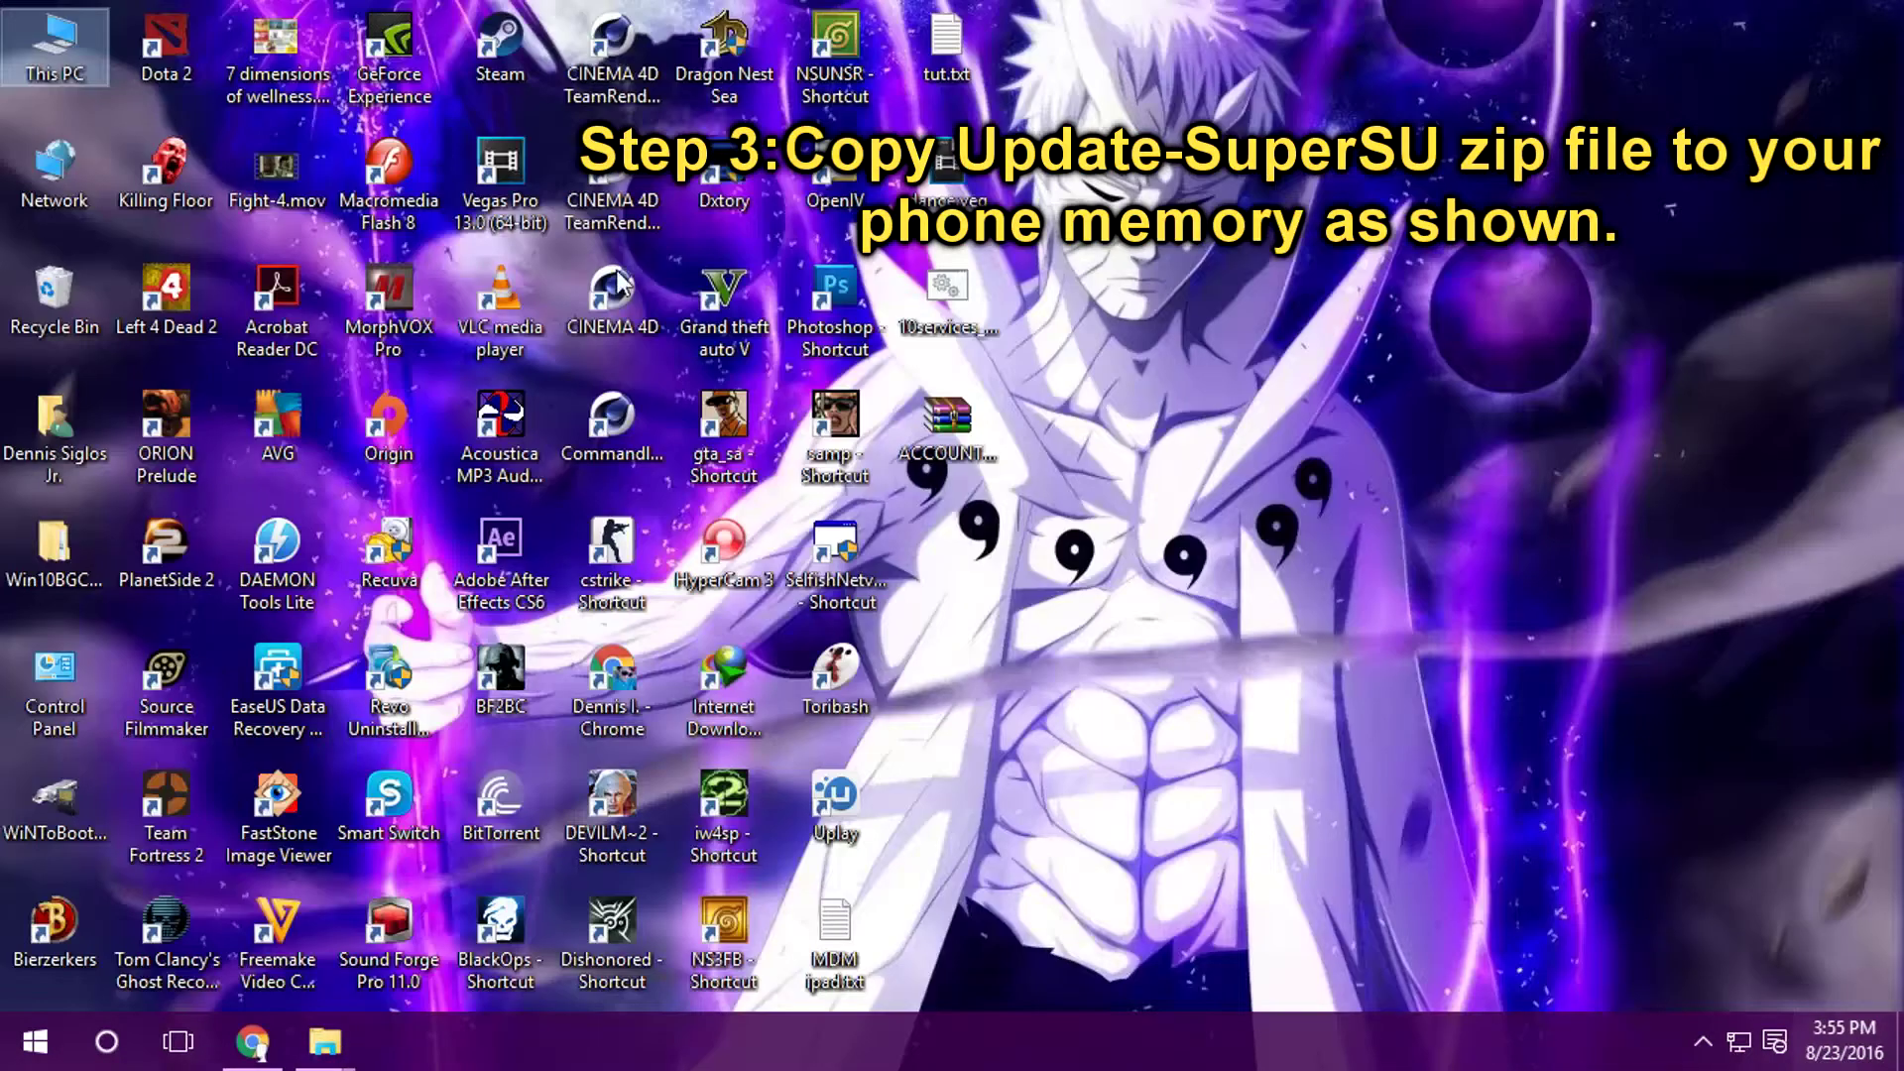
double_click(21, 46)
double_click(885, 677)
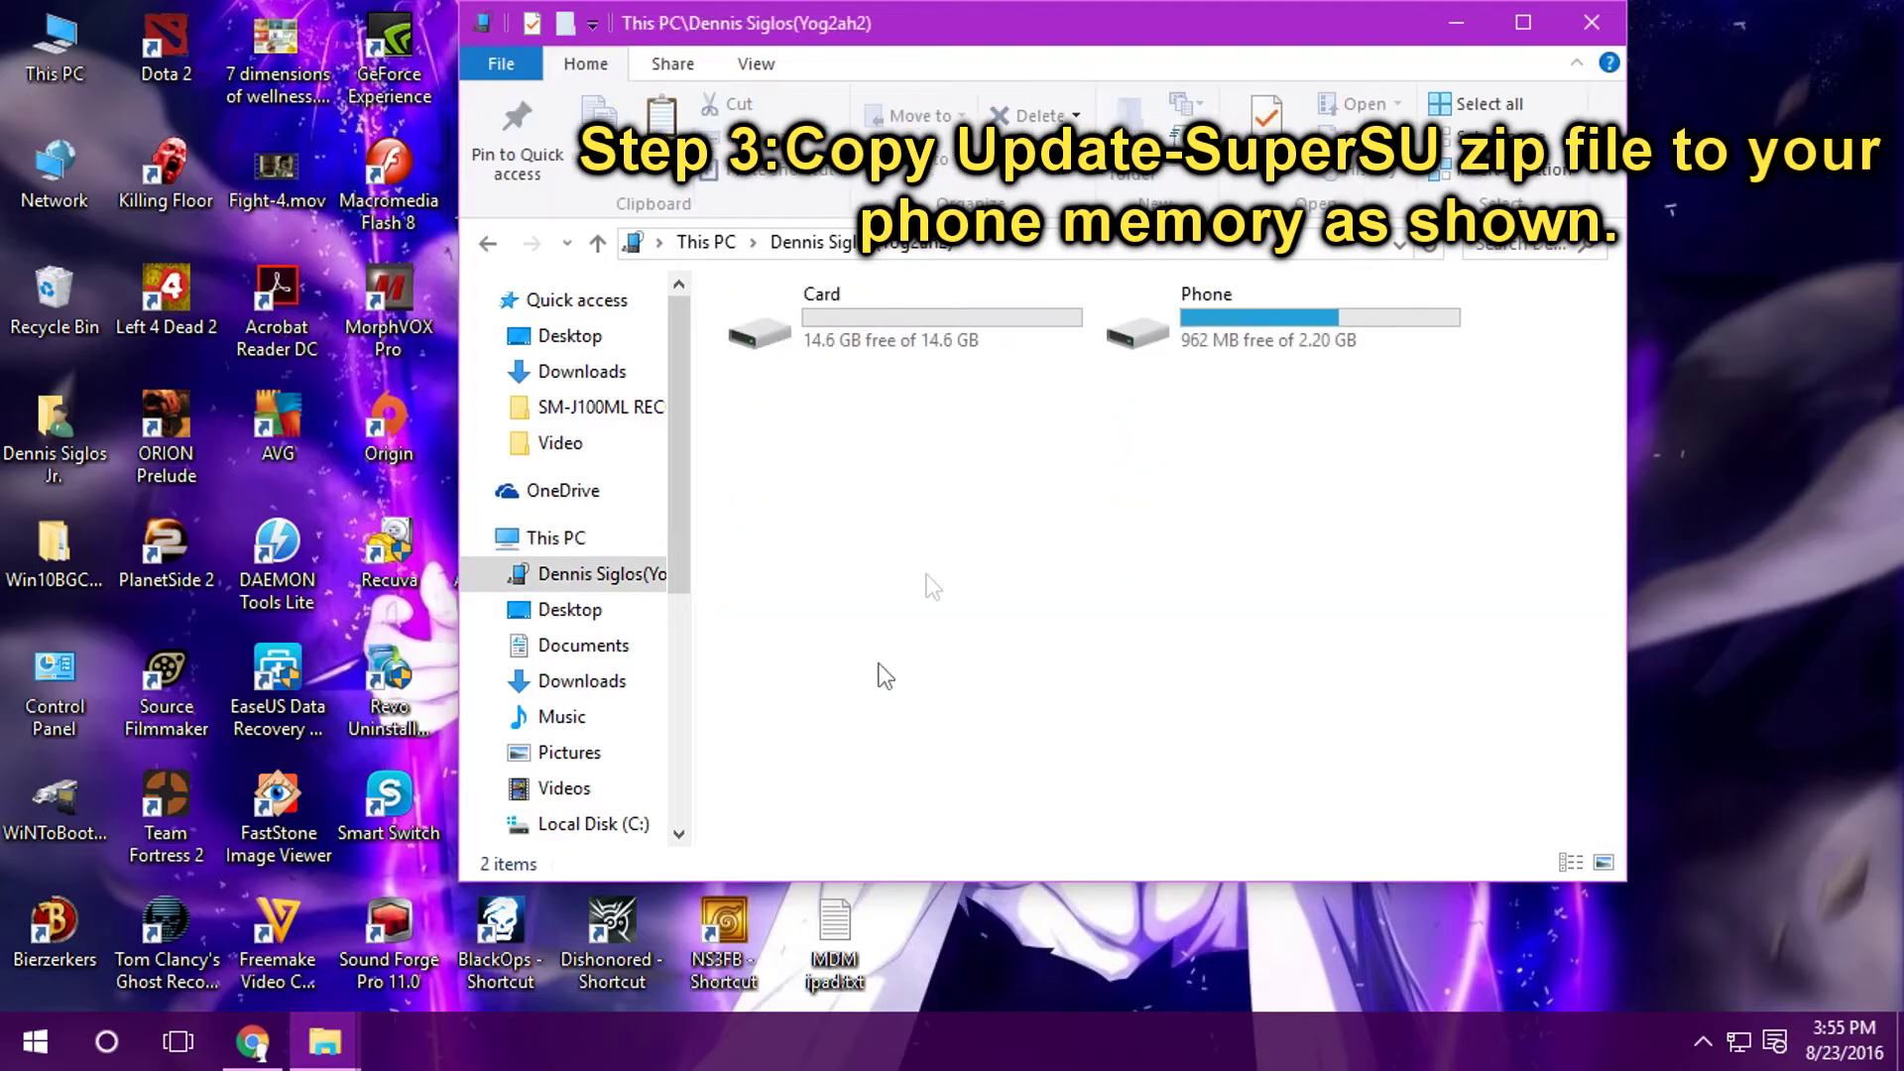
double_click(1155, 337)
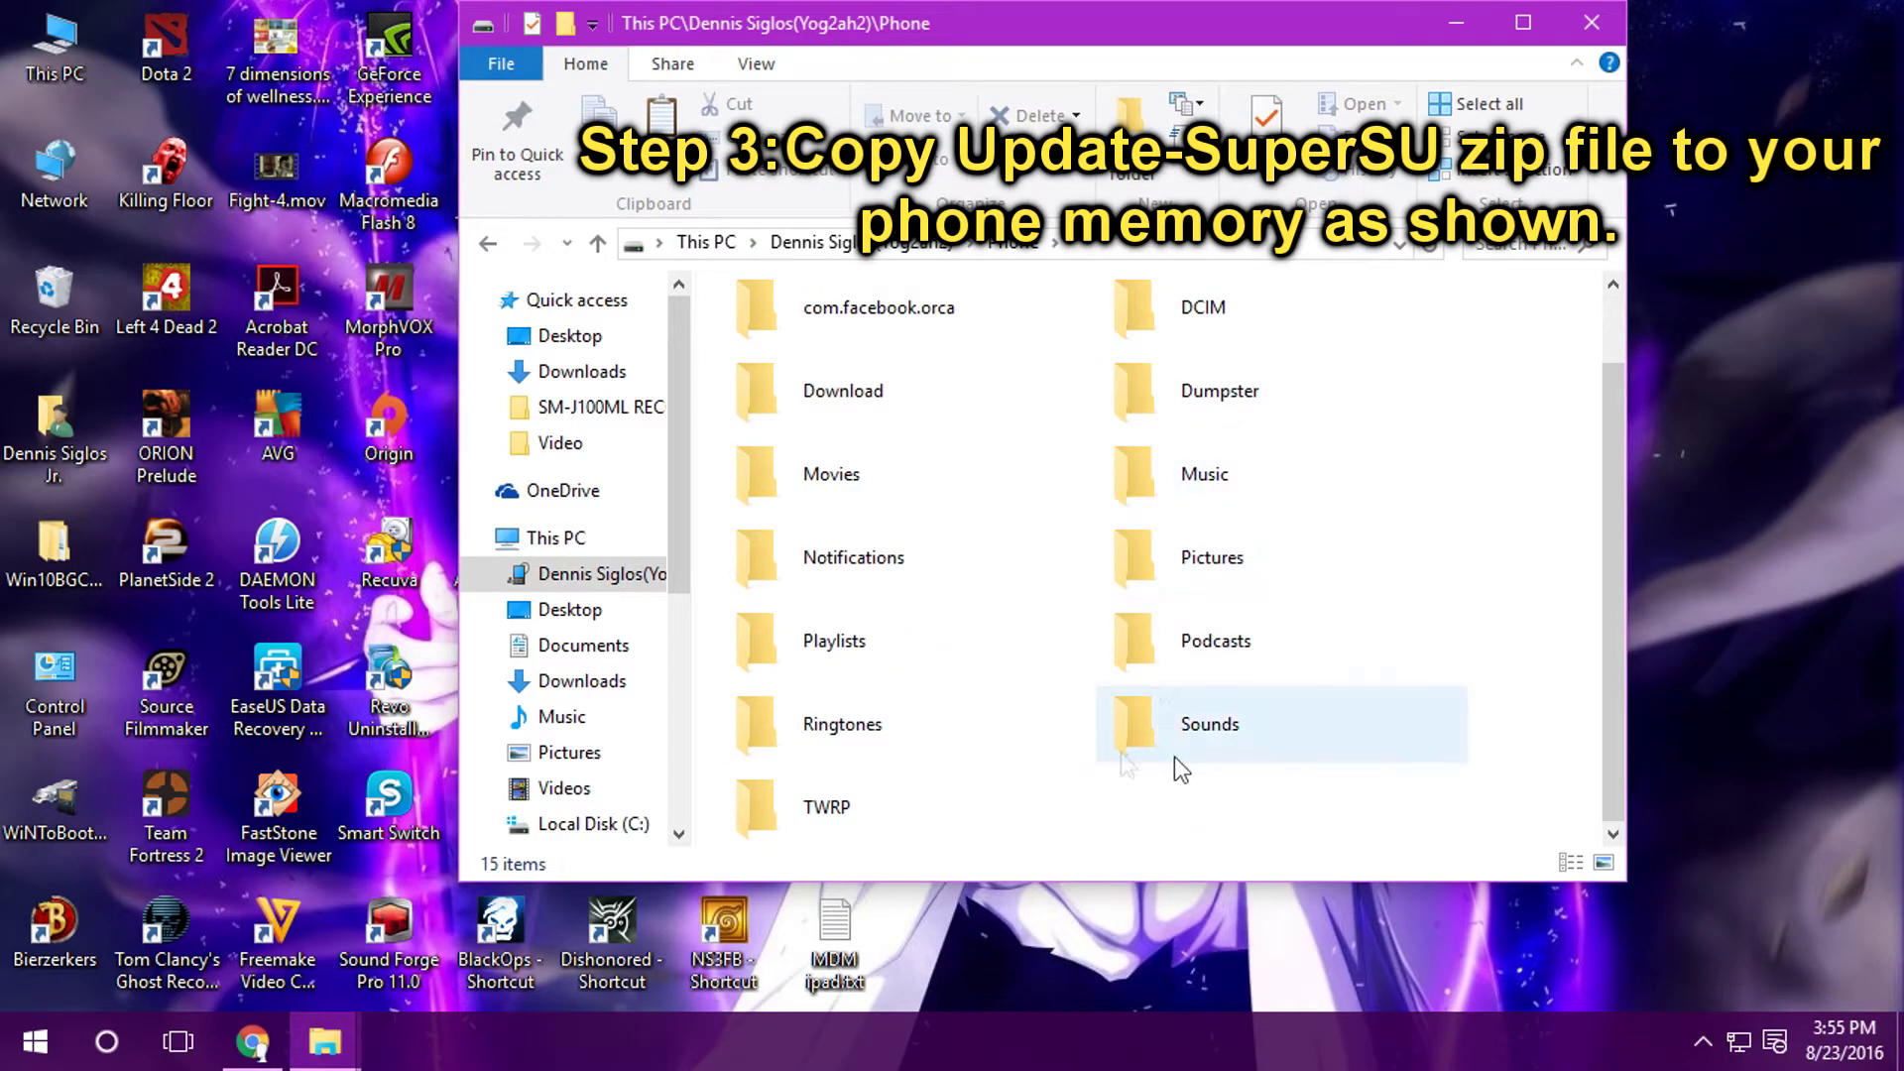
right_click(1170, 815)
click(1254, 672)
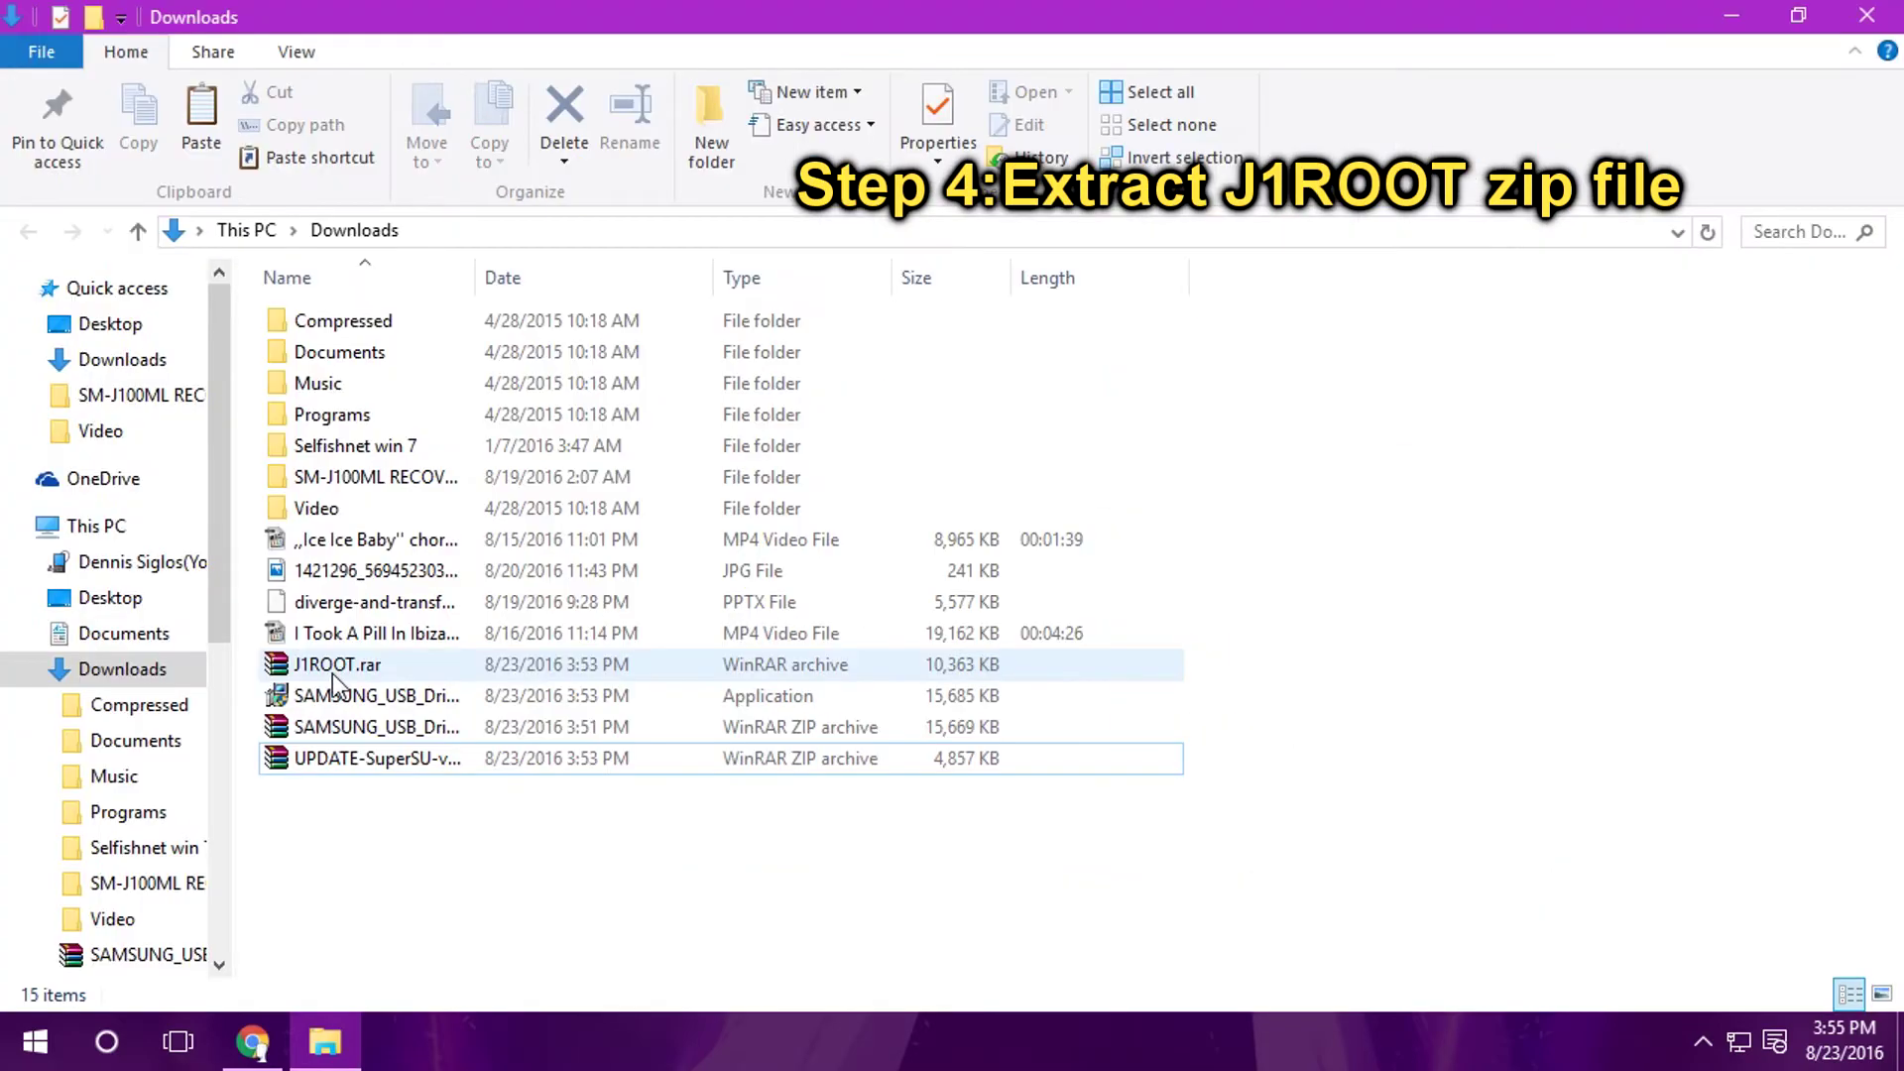
Open J1ROOT.rar in WinRAR and create a folder named ROOT in the Downloads folder
double_click(335, 665)
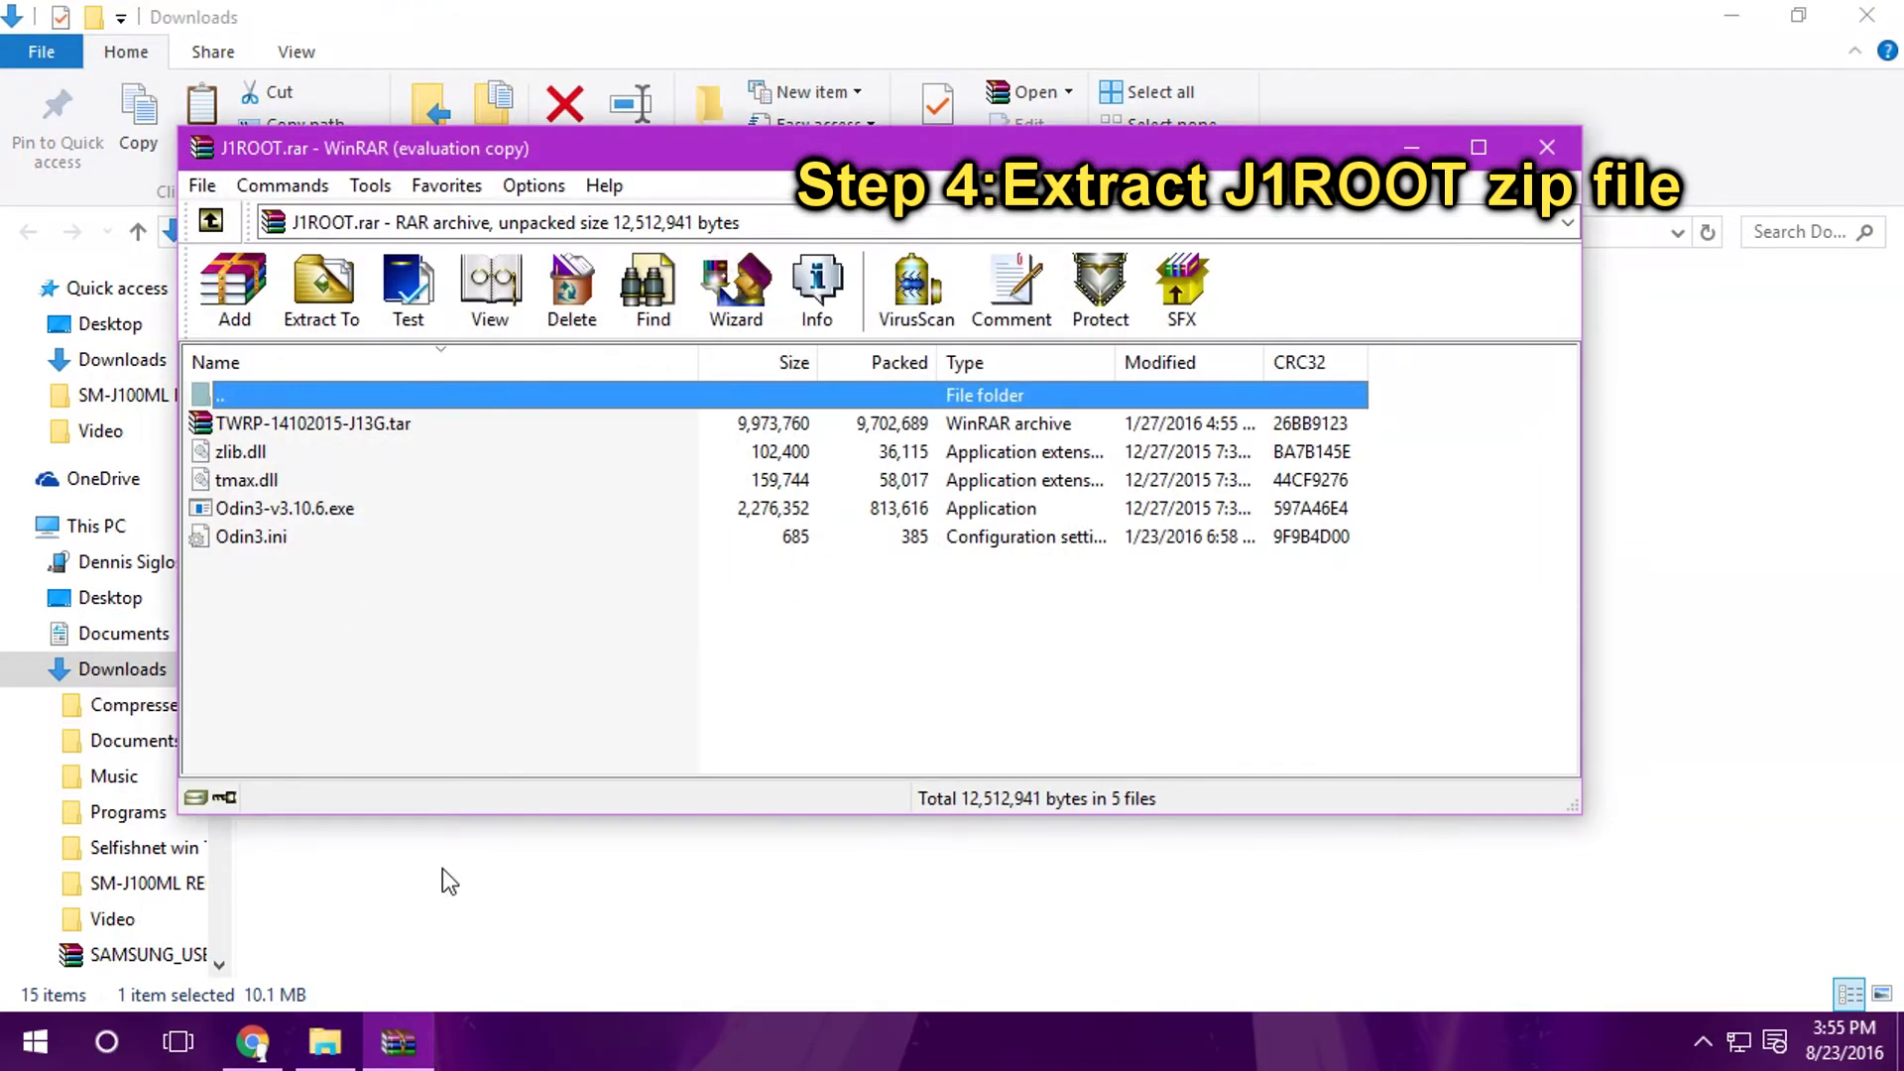
click(446, 880)
right_click(447, 863)
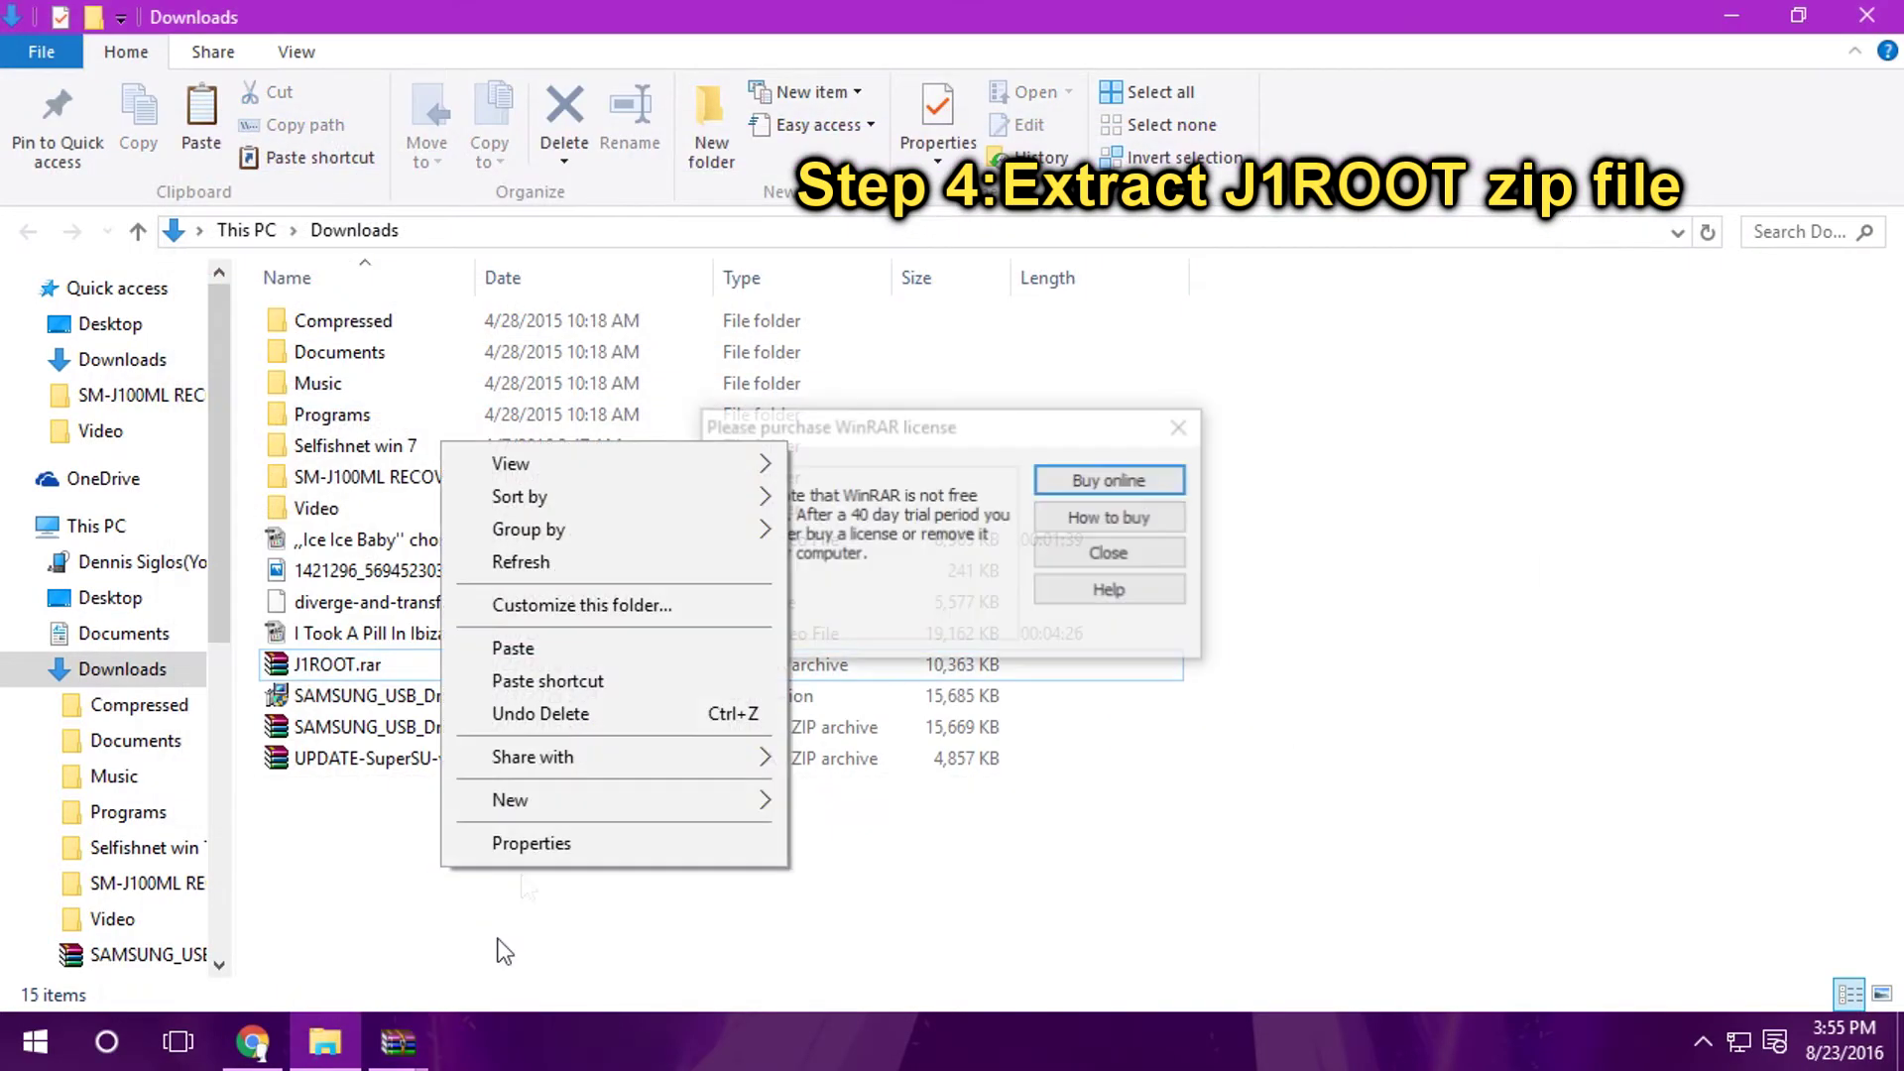
click(1132, 547)
right_click(490, 860)
mouse_move(504, 794)
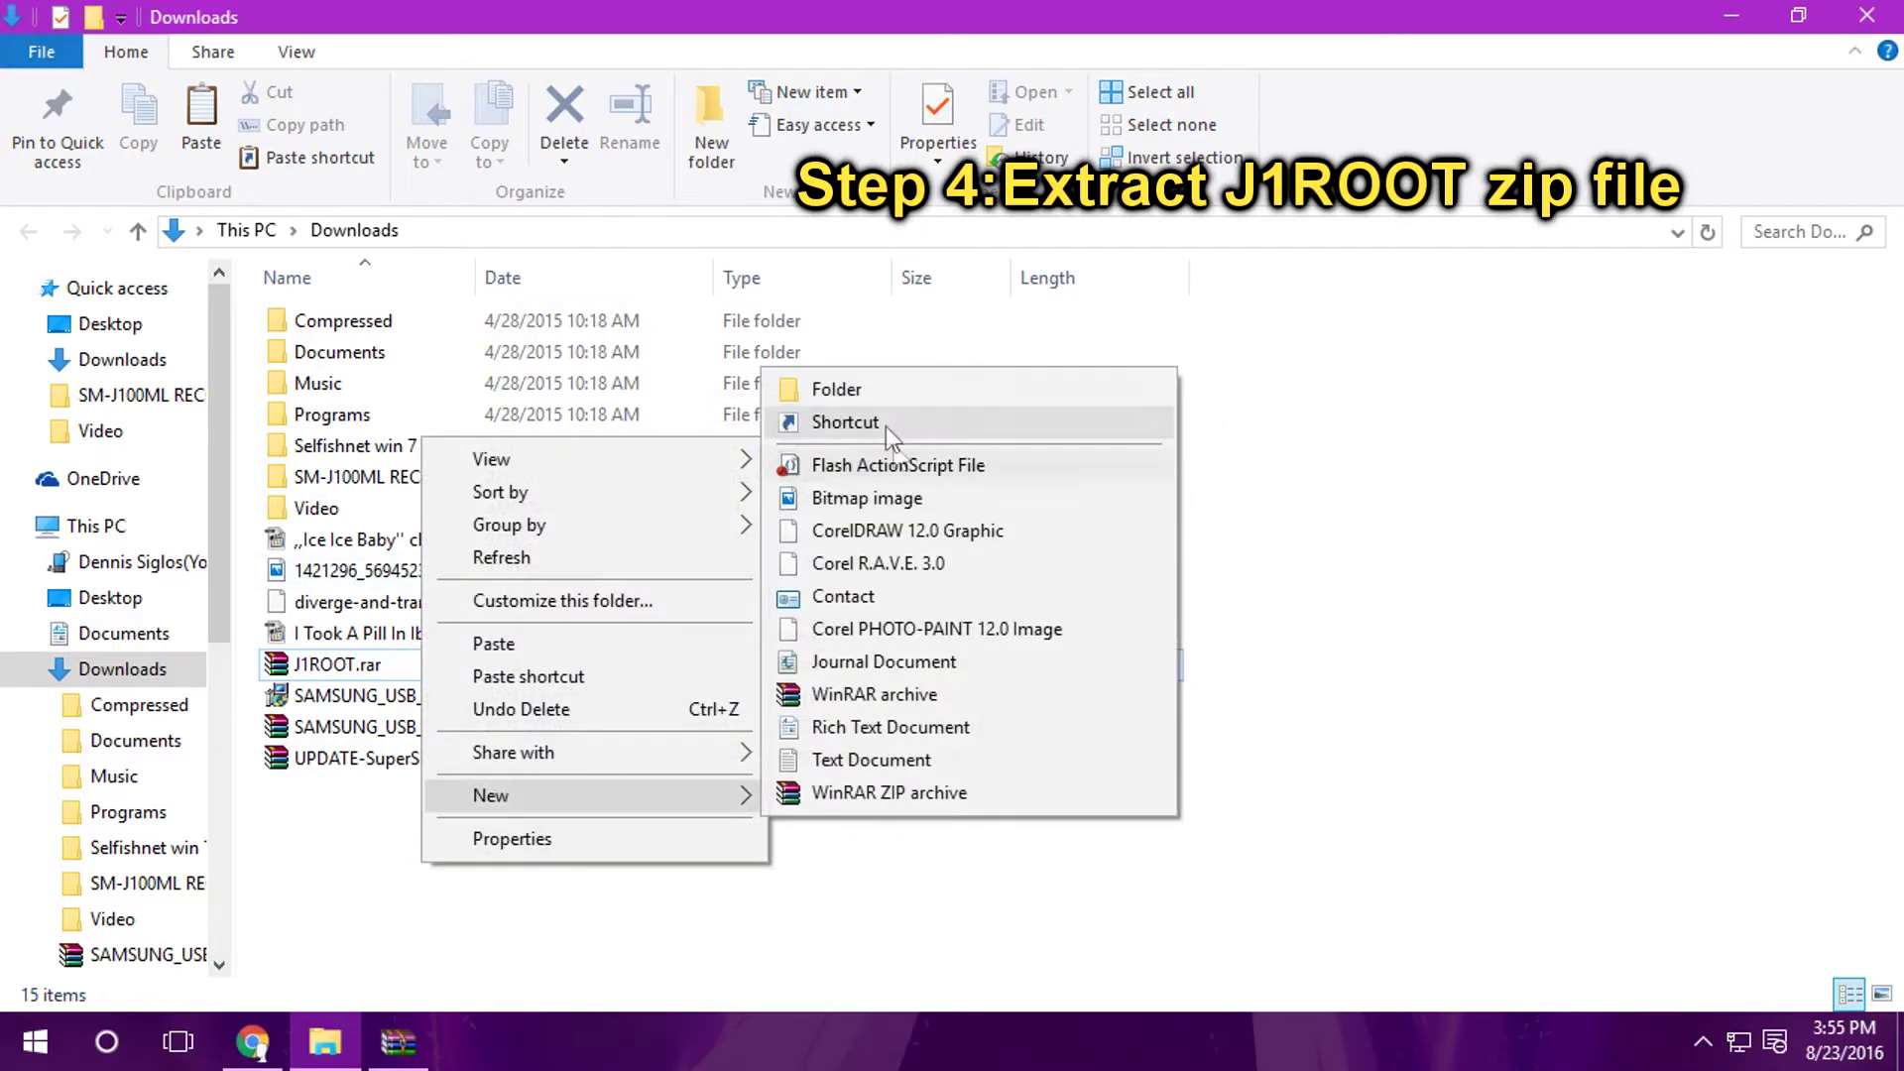
click(877, 395)
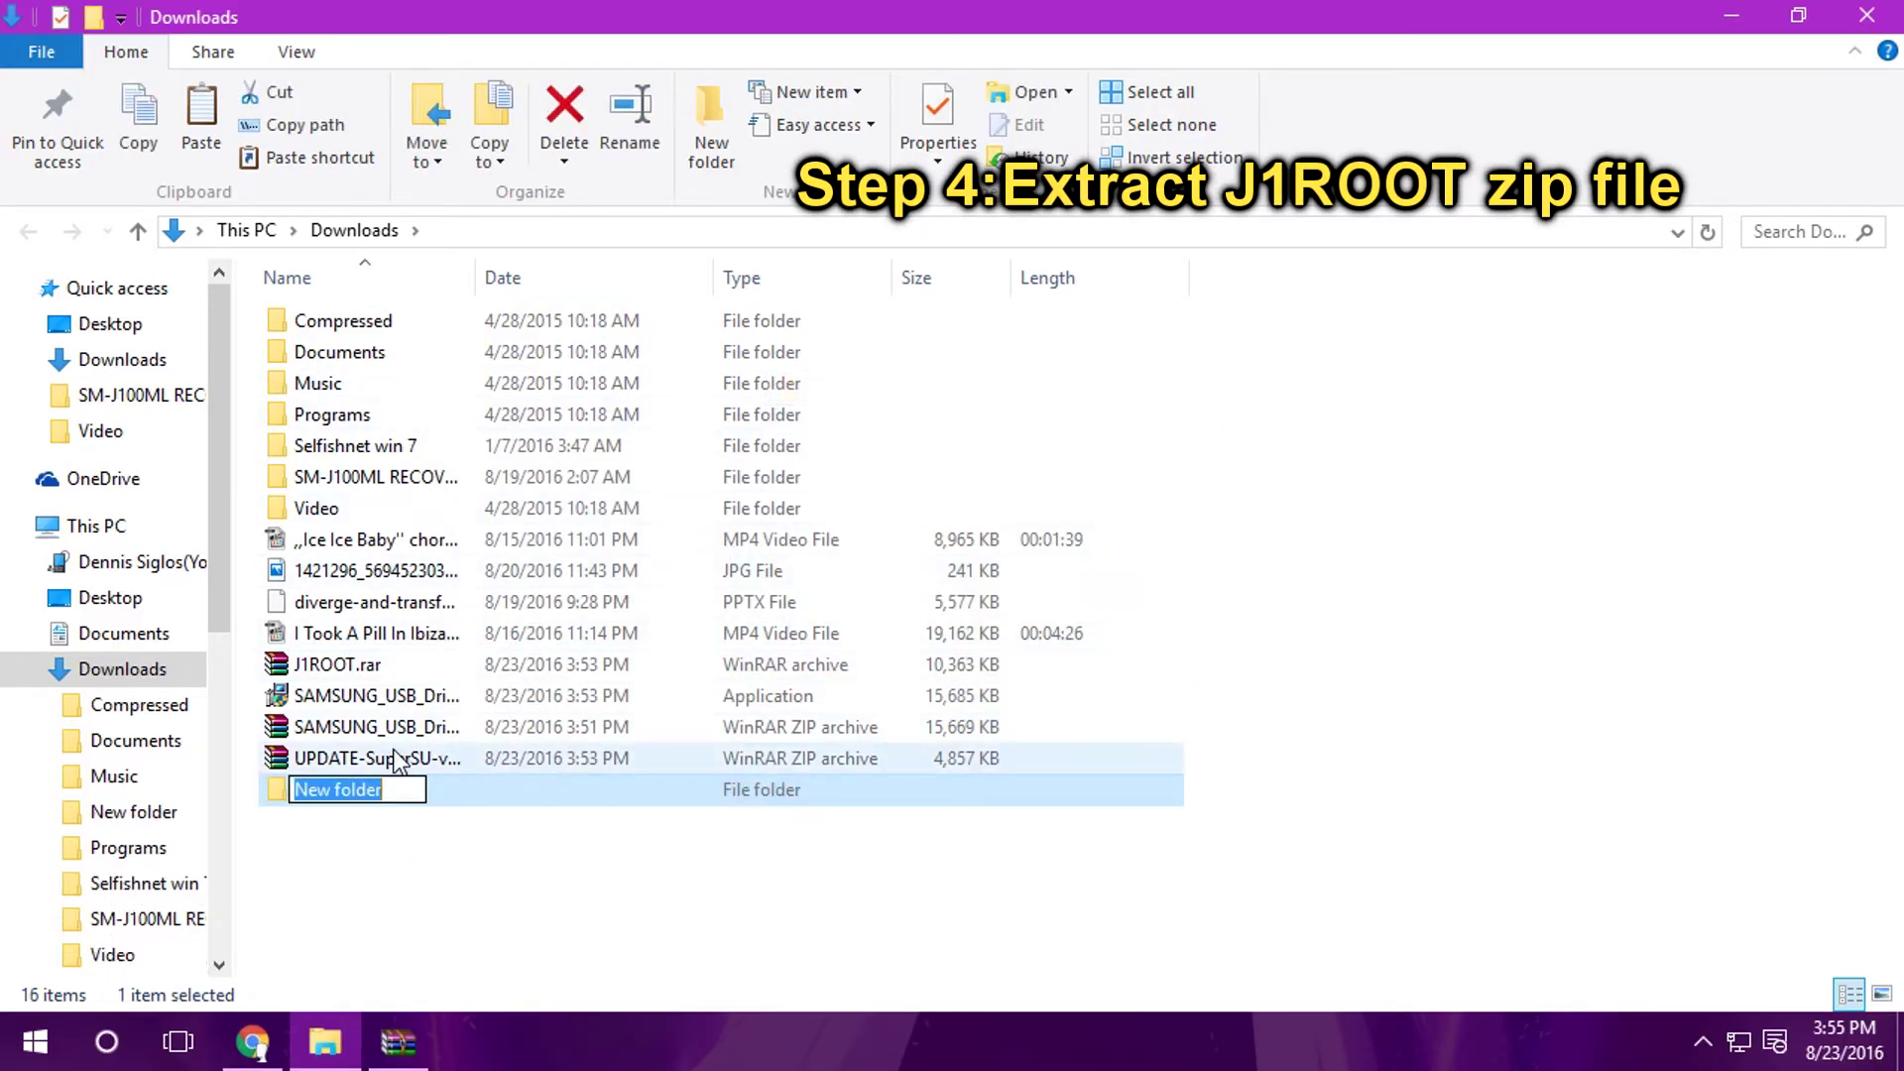
text(ROOT)
key(Return)
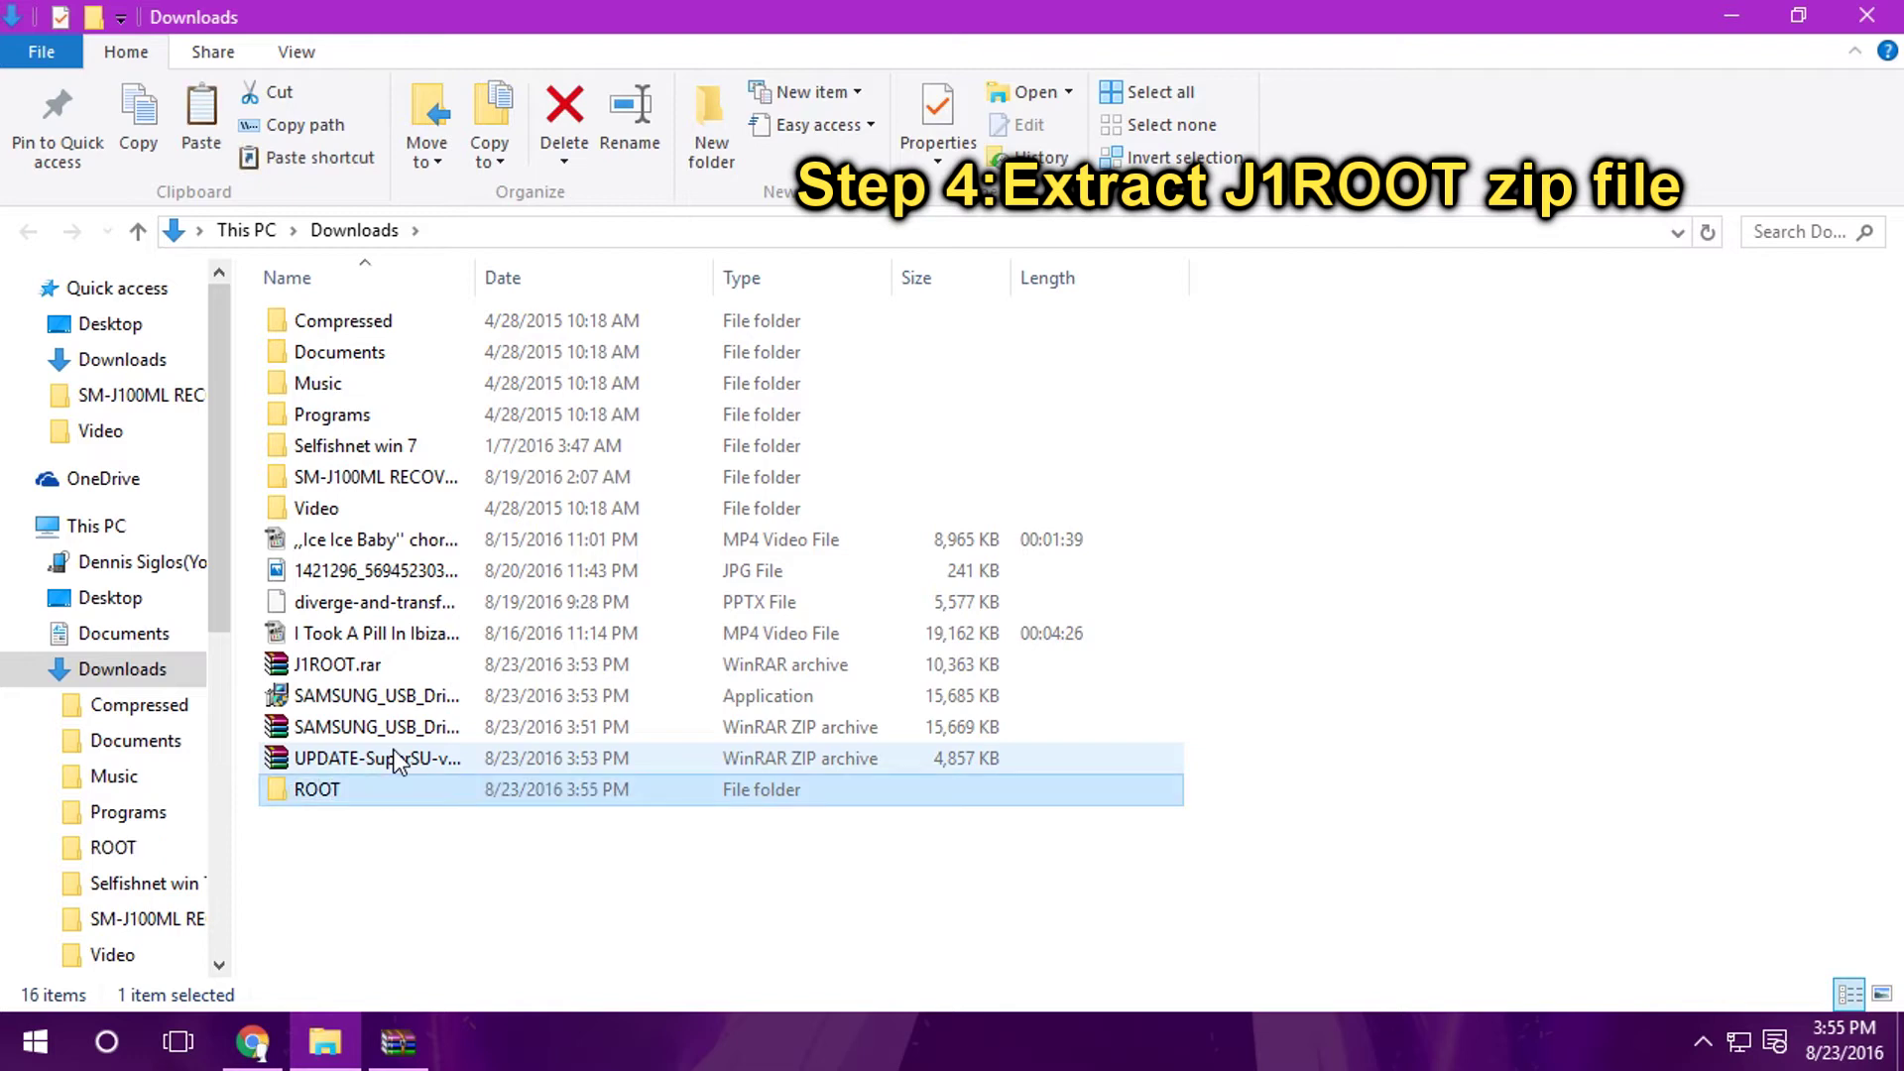
Extract the contents of J1ROOT.rar into the ROOT folder and close the archive window
double_click(361, 796)
drag(327, 634, 544, 905)
click(557, 808)
key(alt+Tab)
key(alt+F4)
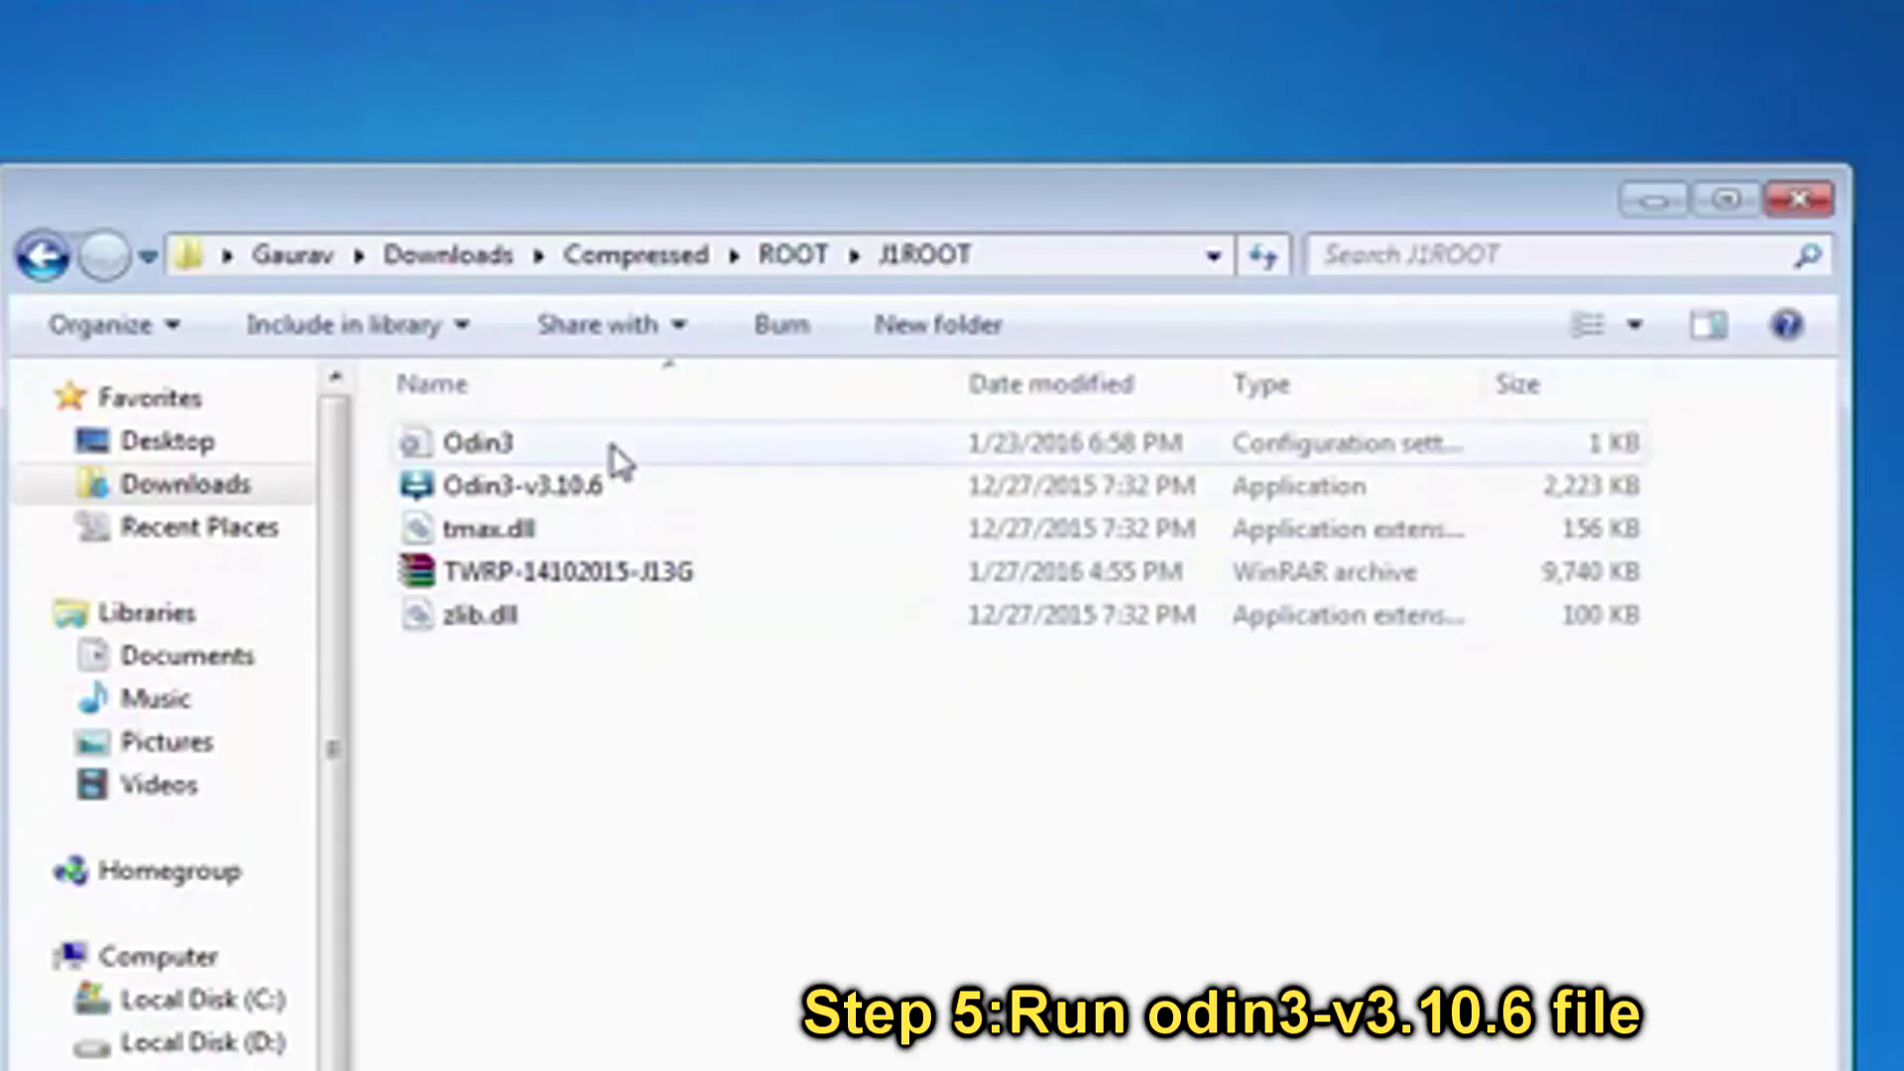
Run Odin3-v3.10.6 from the J1ROOT folder as administrator and reposition its window on the desktop
click(572, 486)
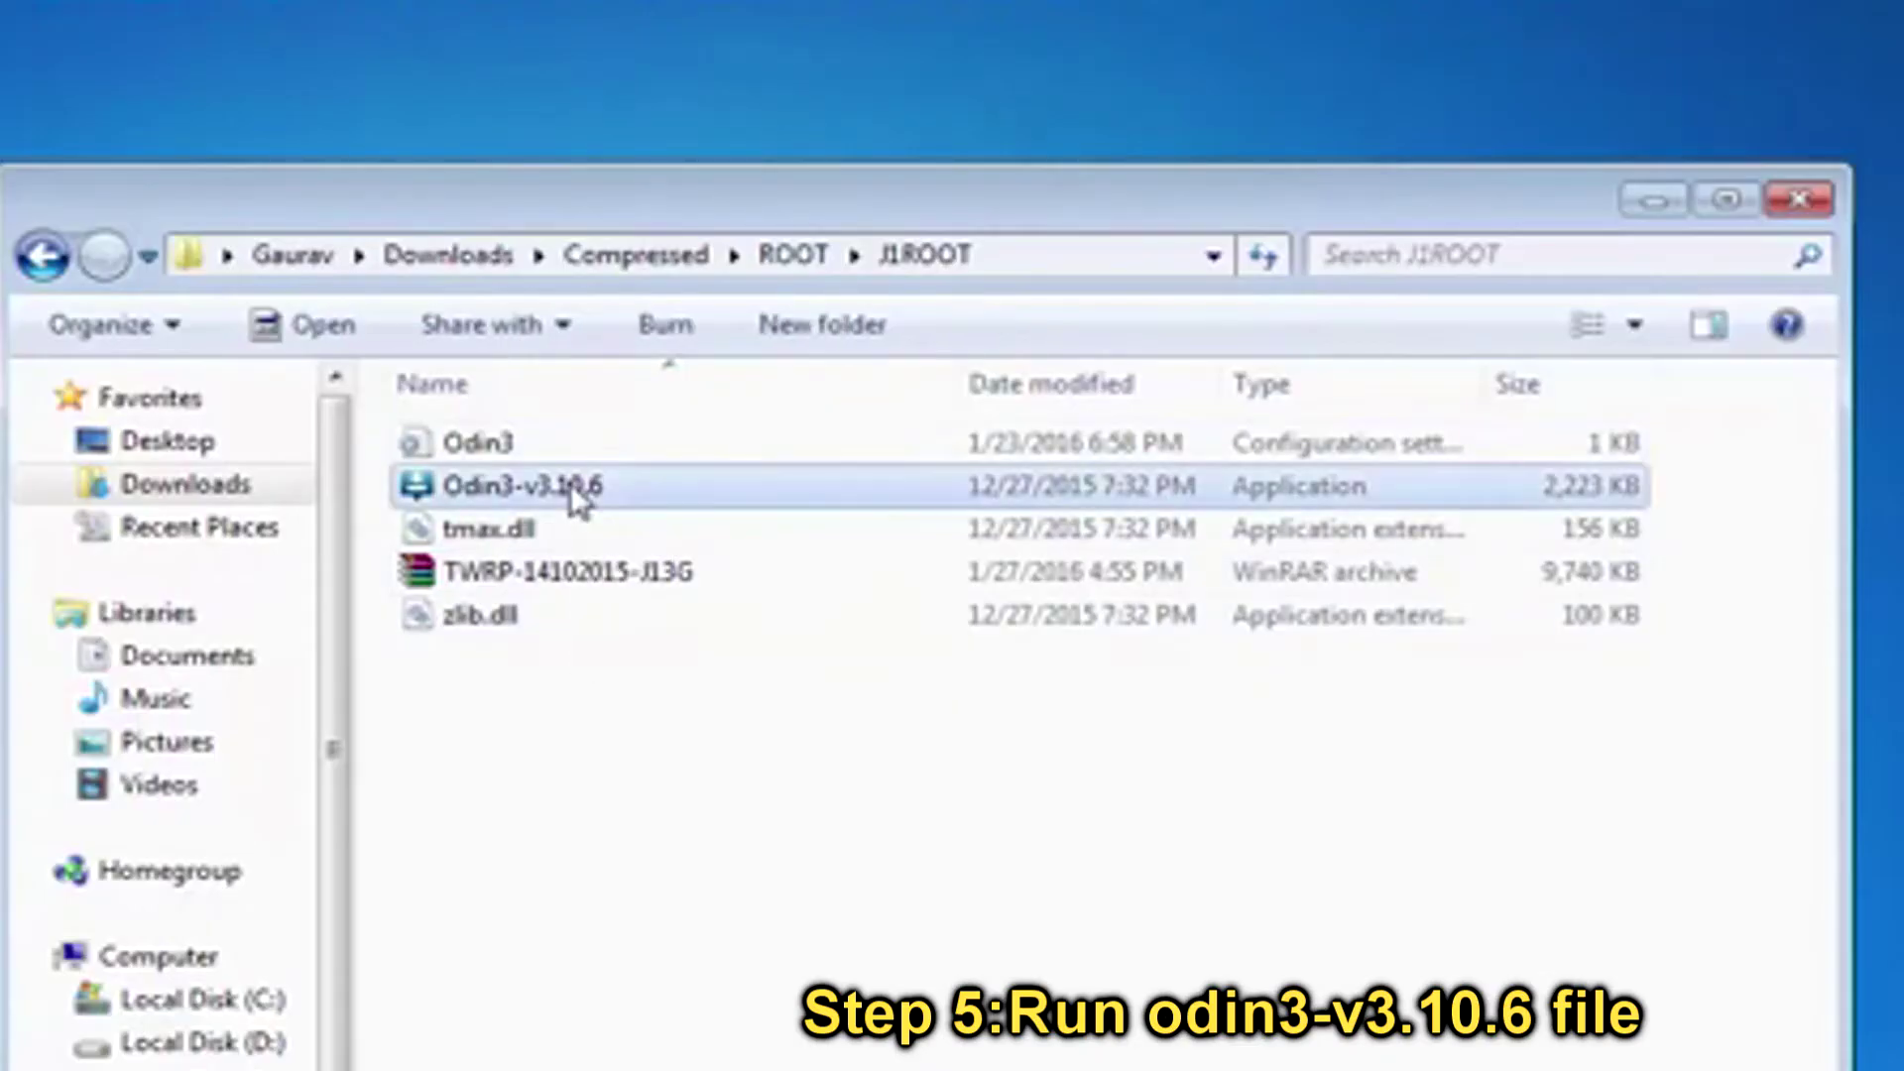
right_click(716, 490)
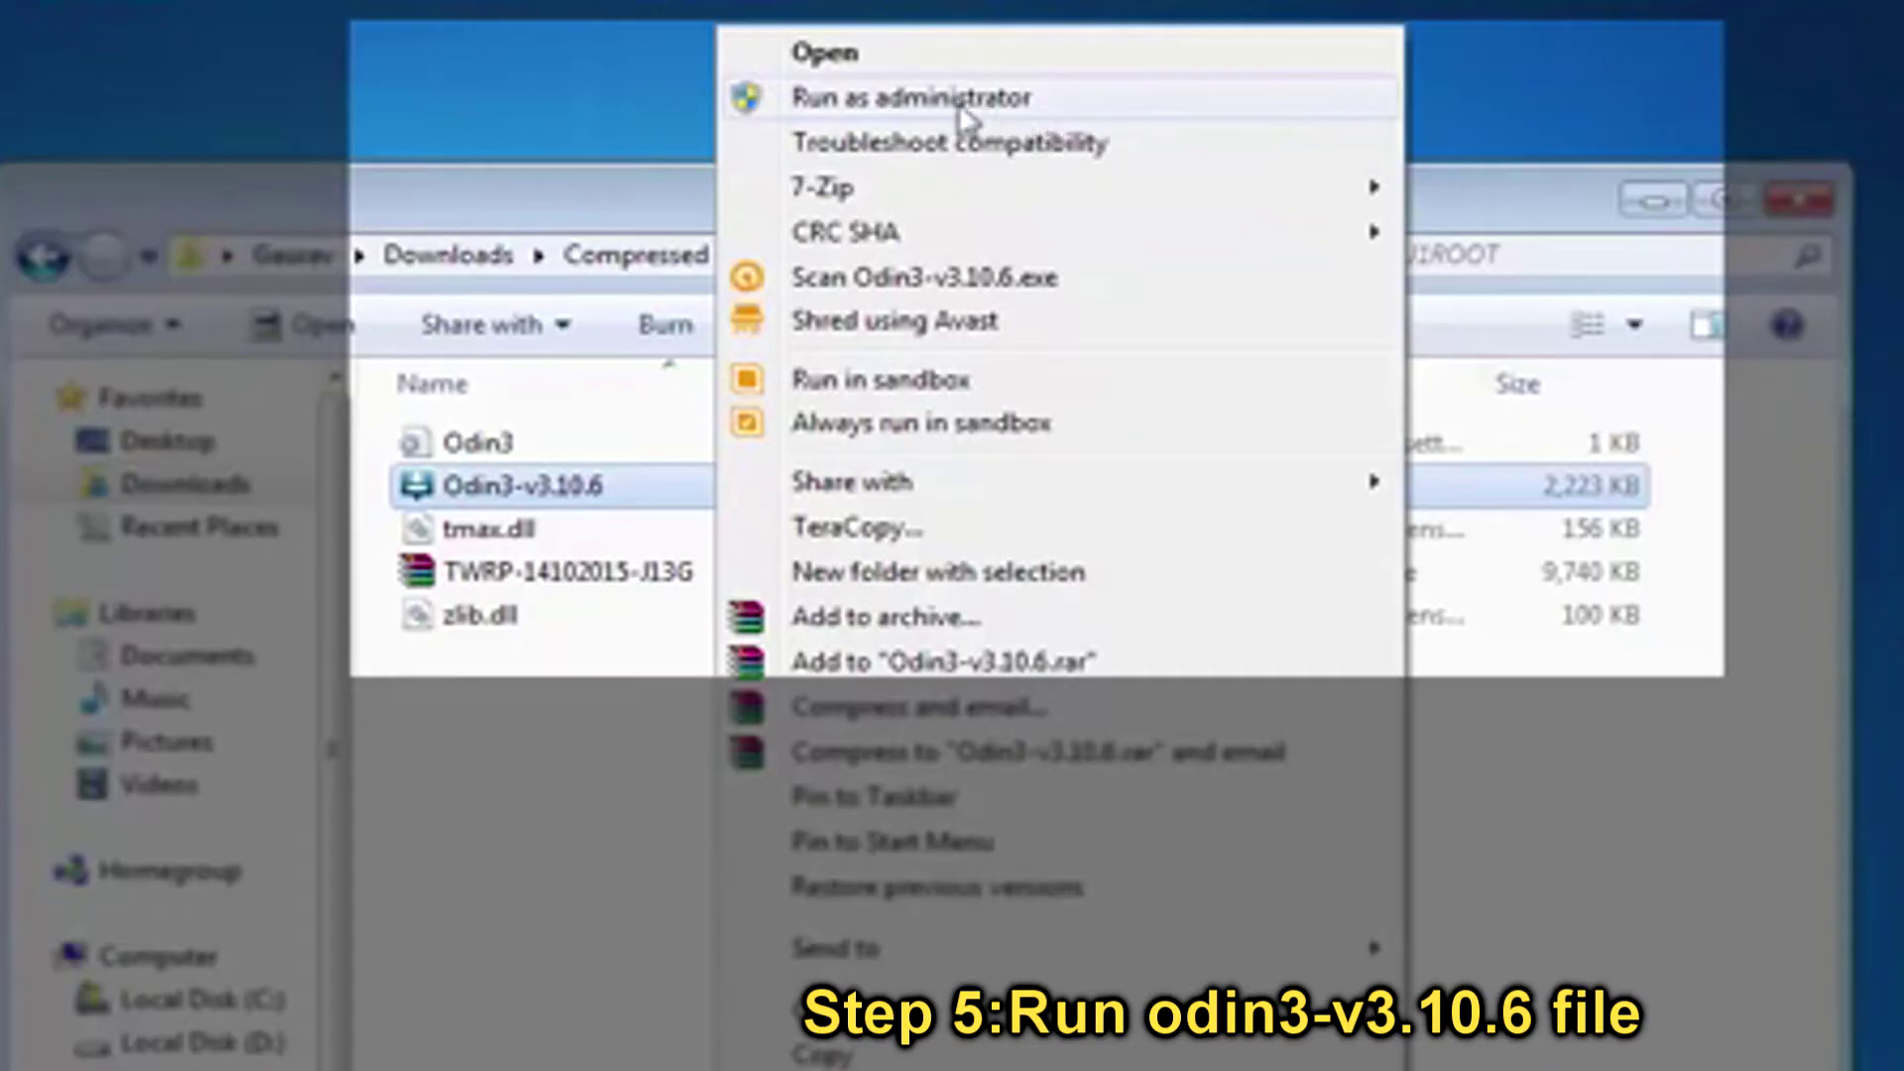
click(1202, 104)
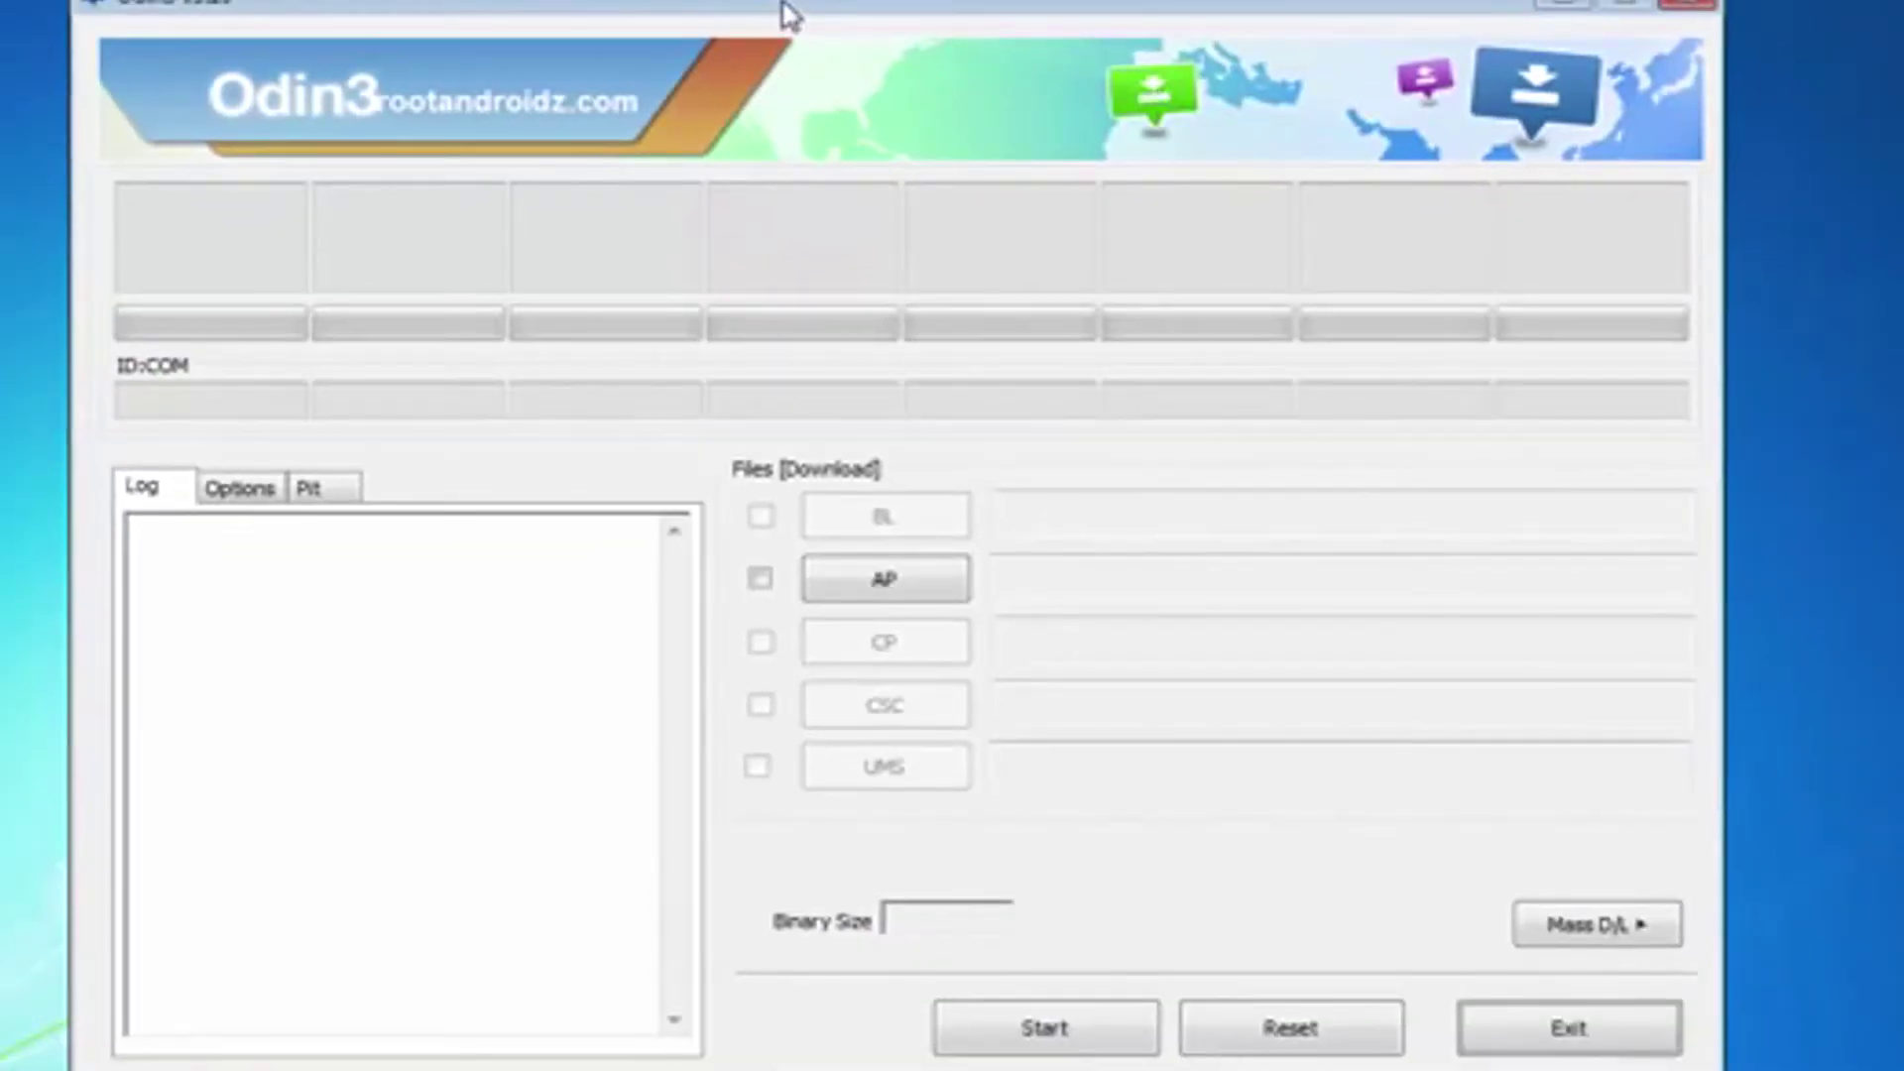
drag(788, 14, 848, 70)
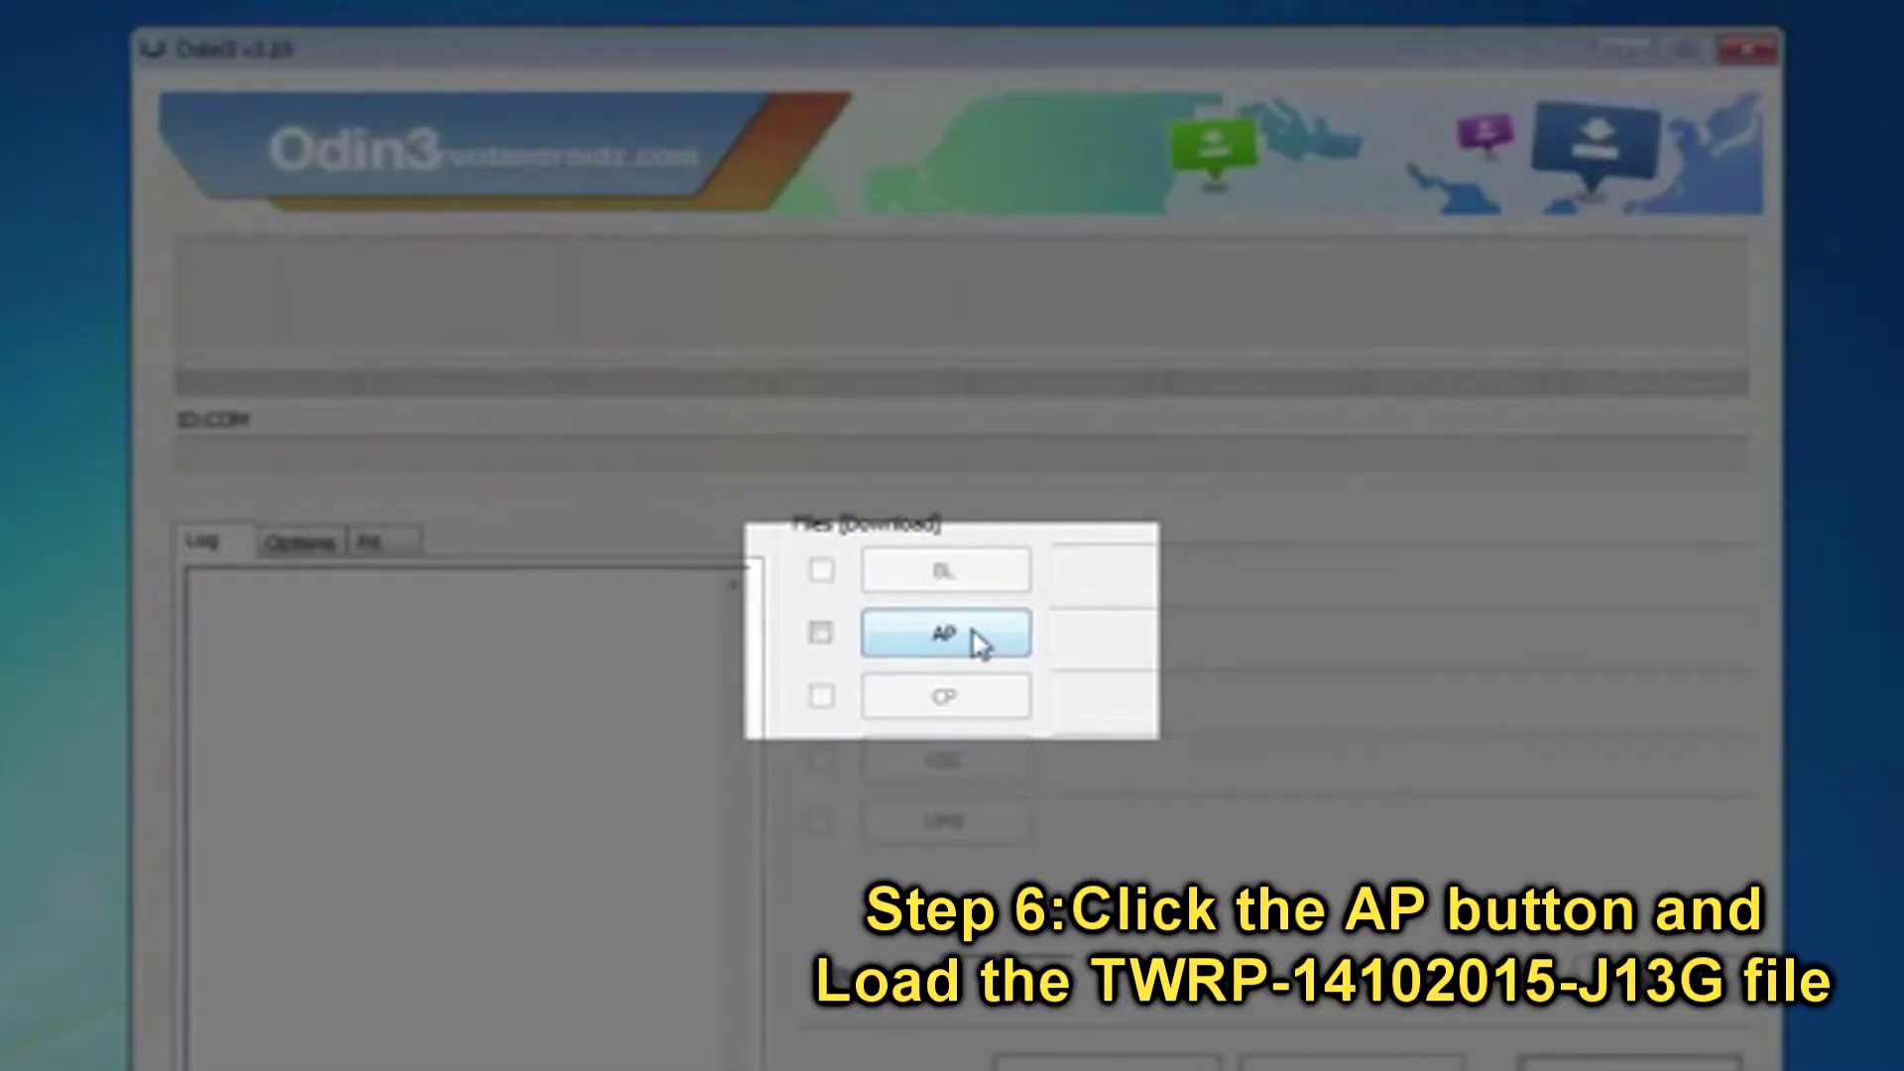
Load the TWRP-14102015-J13G file from the J1ROOT folder into Odin3's AP slot
click(979, 642)
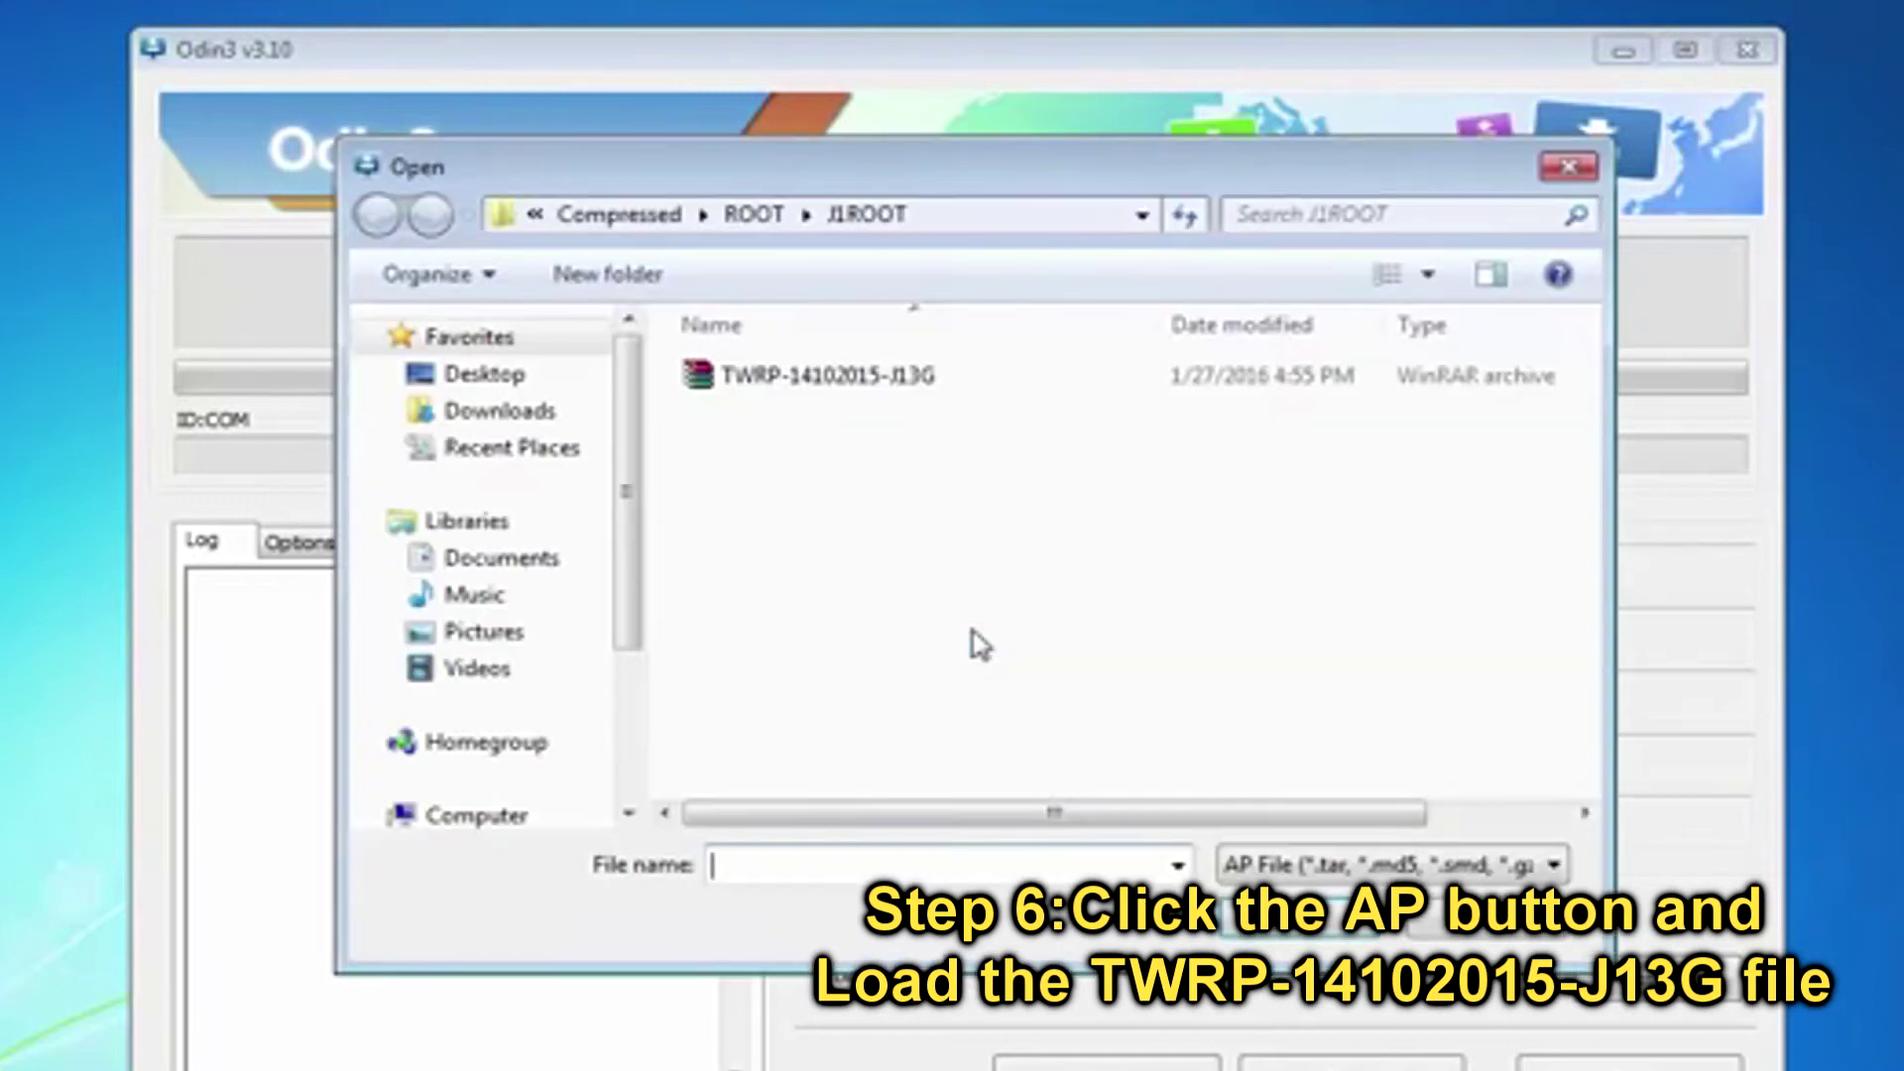
click(901, 389)
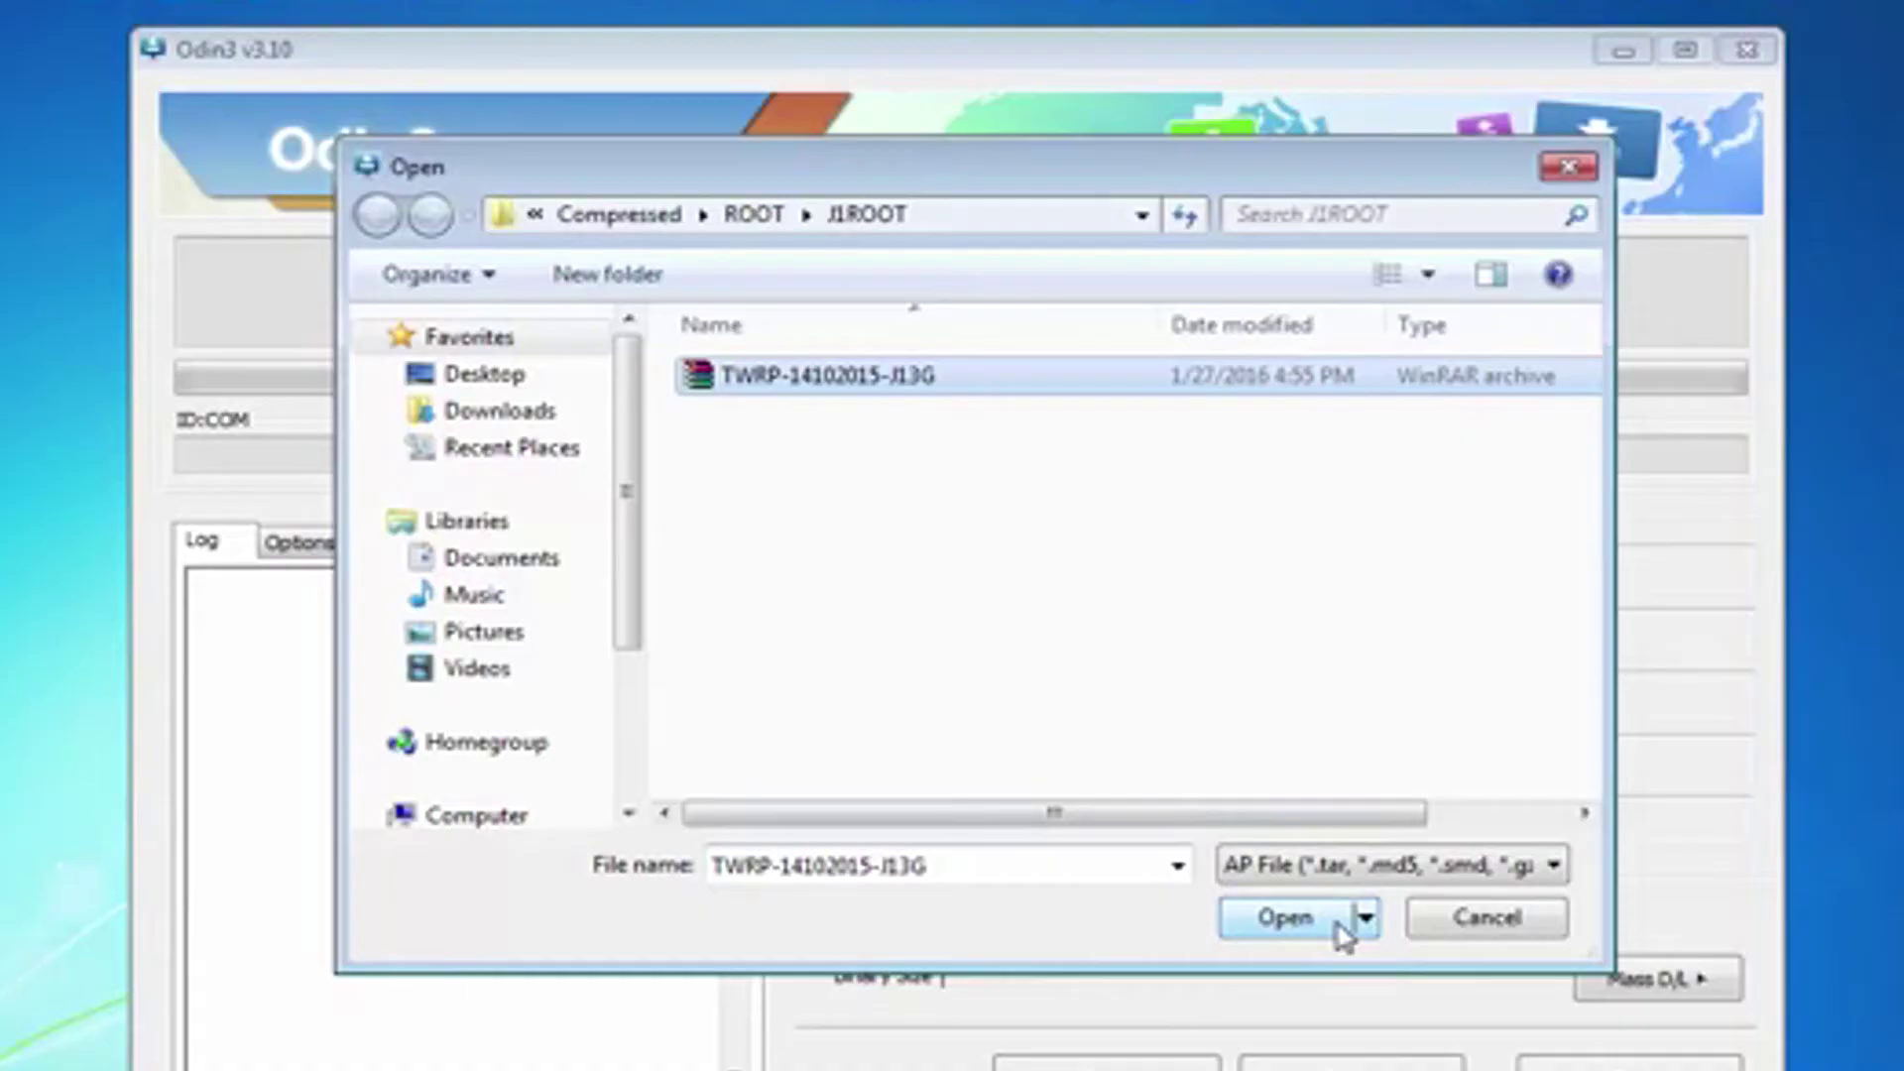
click(1340, 930)
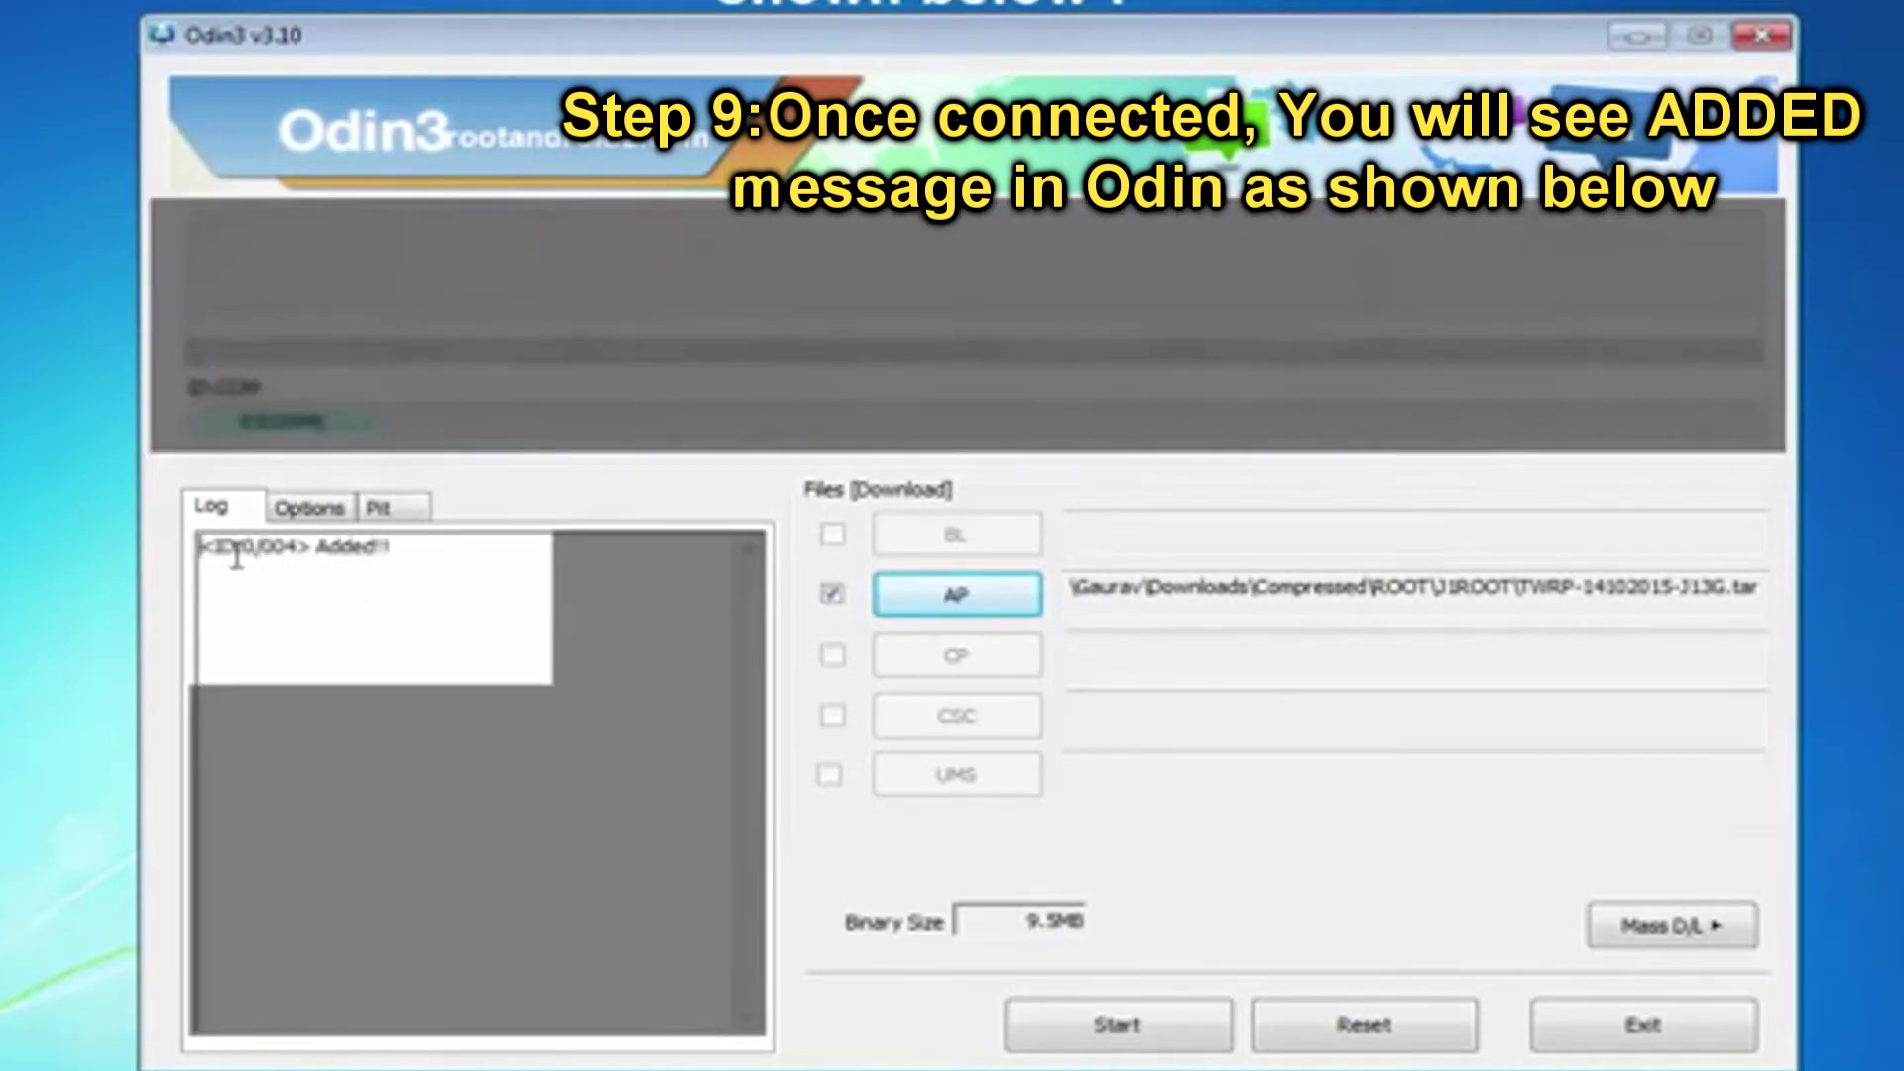
drag(392, 547, 213, 562)
click(463, 560)
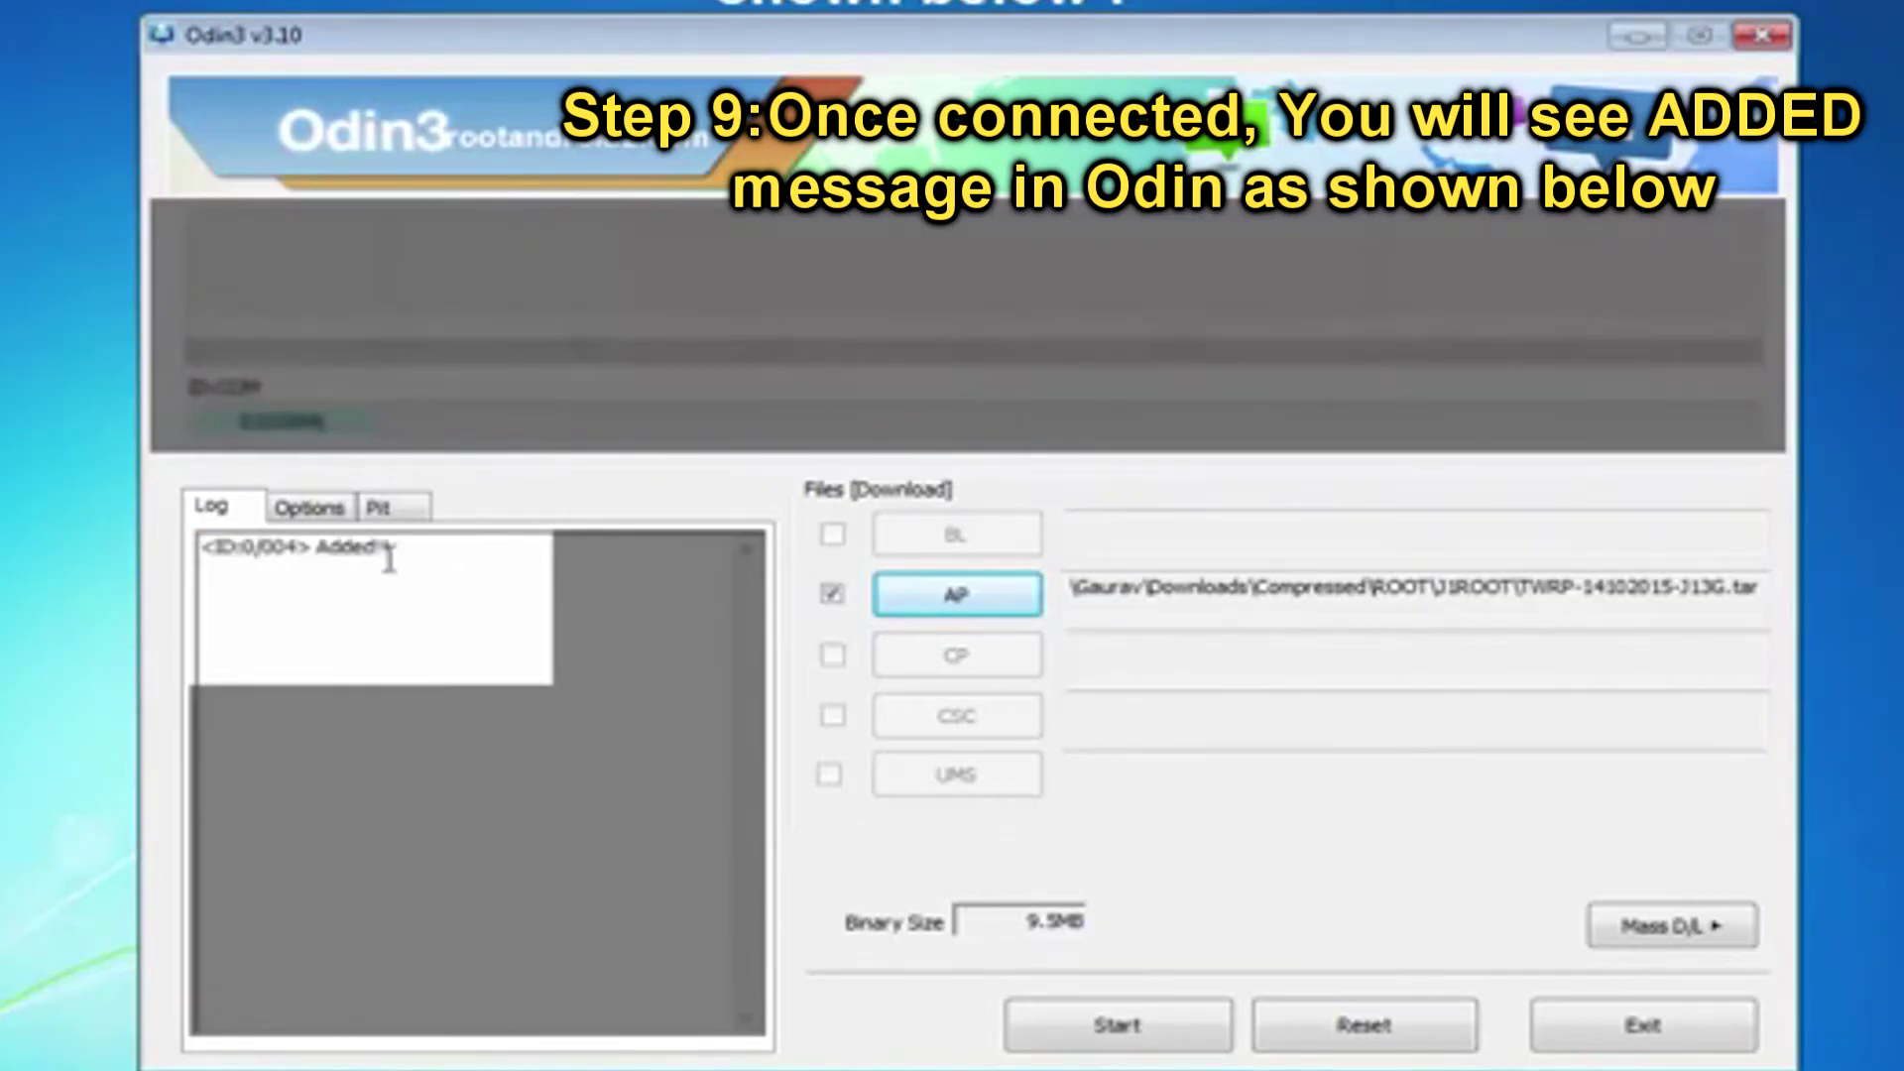